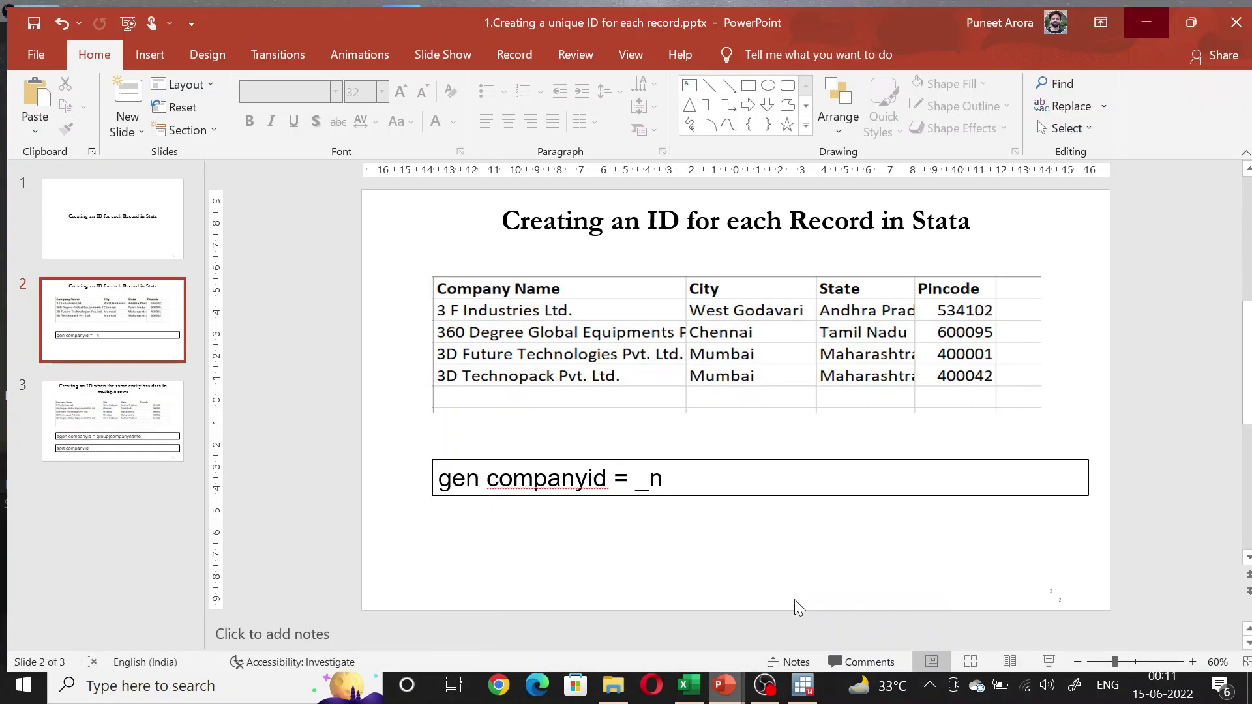
- Bring up slide 2 of the presentation, showing the 'gen companyid = _n' example
{"action": "left_click", "coordinate": [795, 600]}
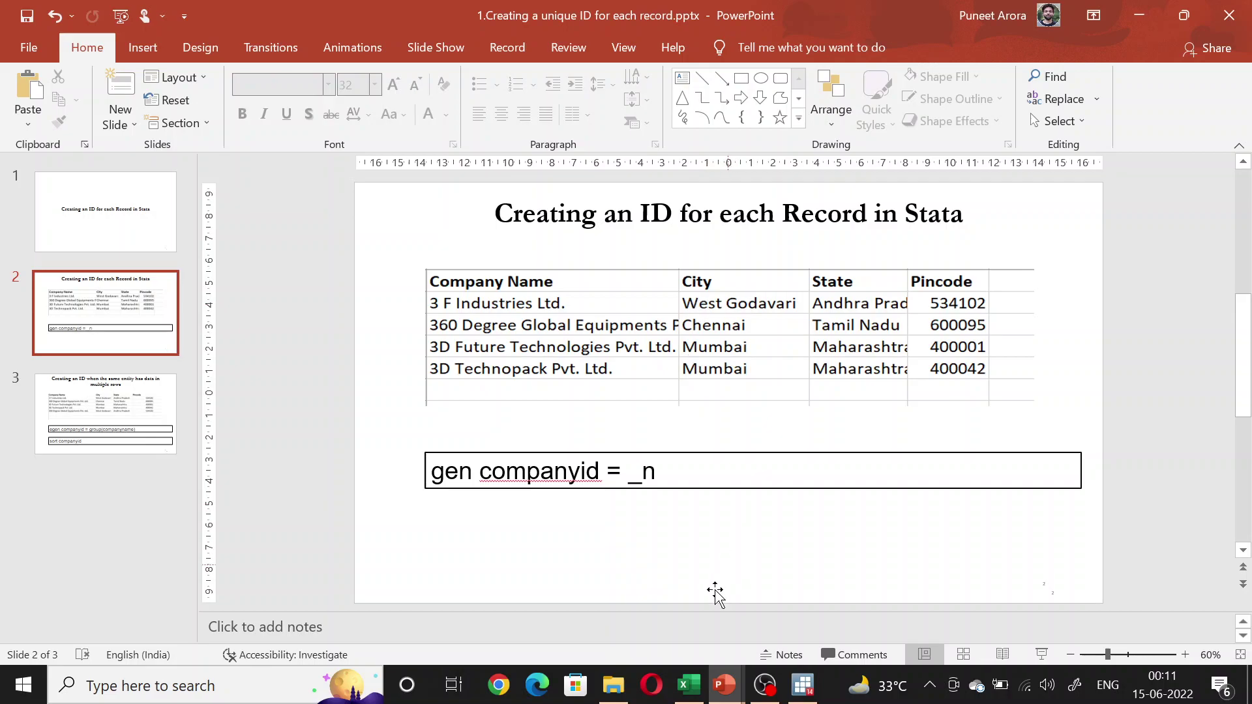
- Select the four-company table A1:D5, headers included, on Sheet1 of '1. Data.xlsx'
{"action": "left_click", "coordinate": [689, 685]}
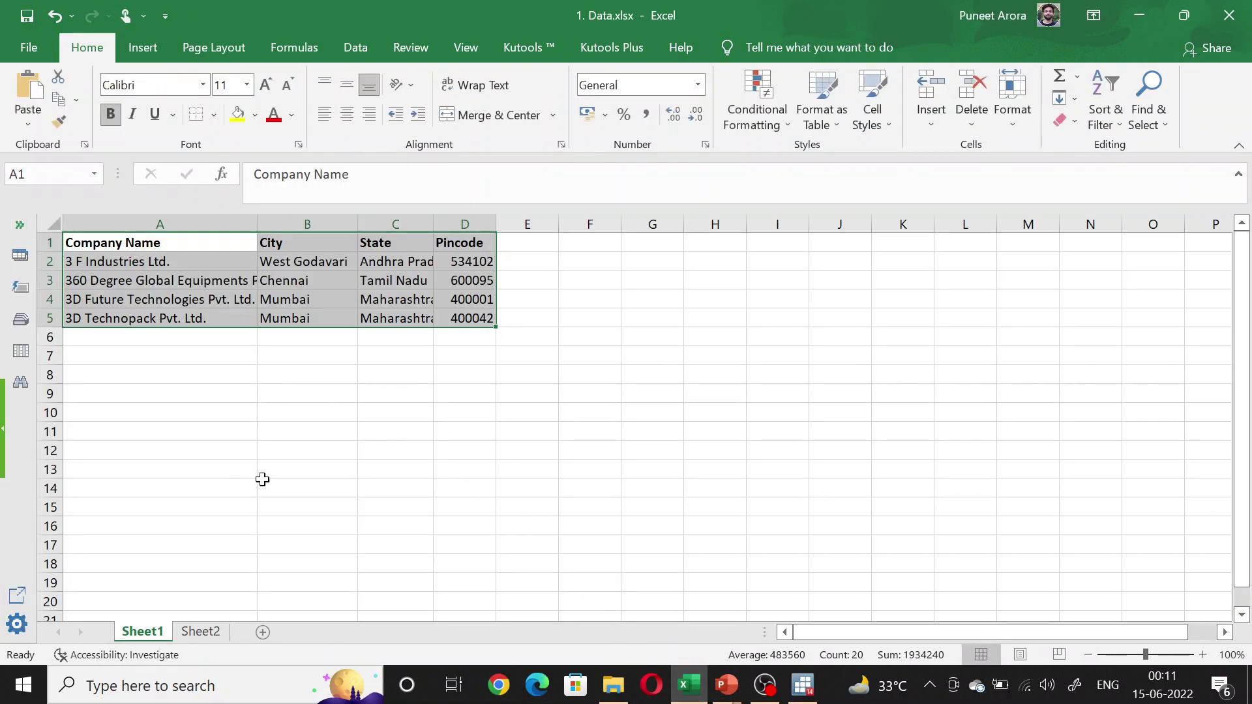
{"action": "left_click", "coordinate": [286, 485]}
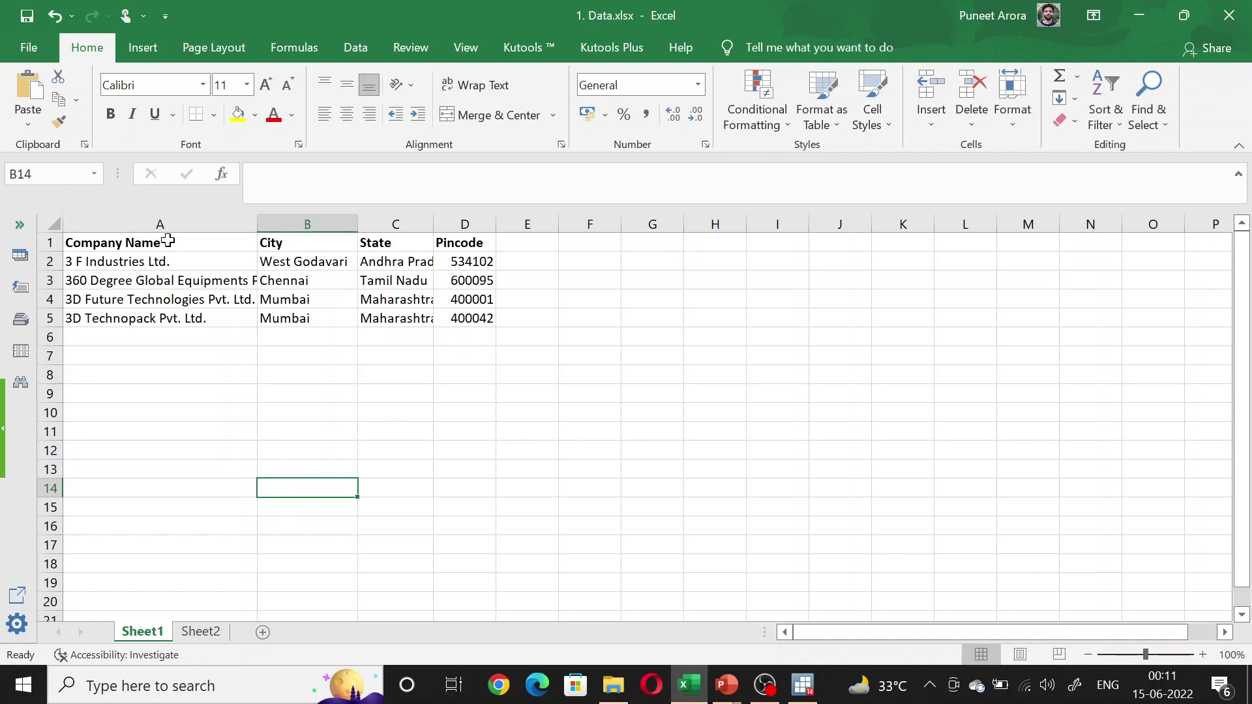
{"action": "left_click_drag", "start_coordinate": [167, 243], "coordinate": [465, 317]}
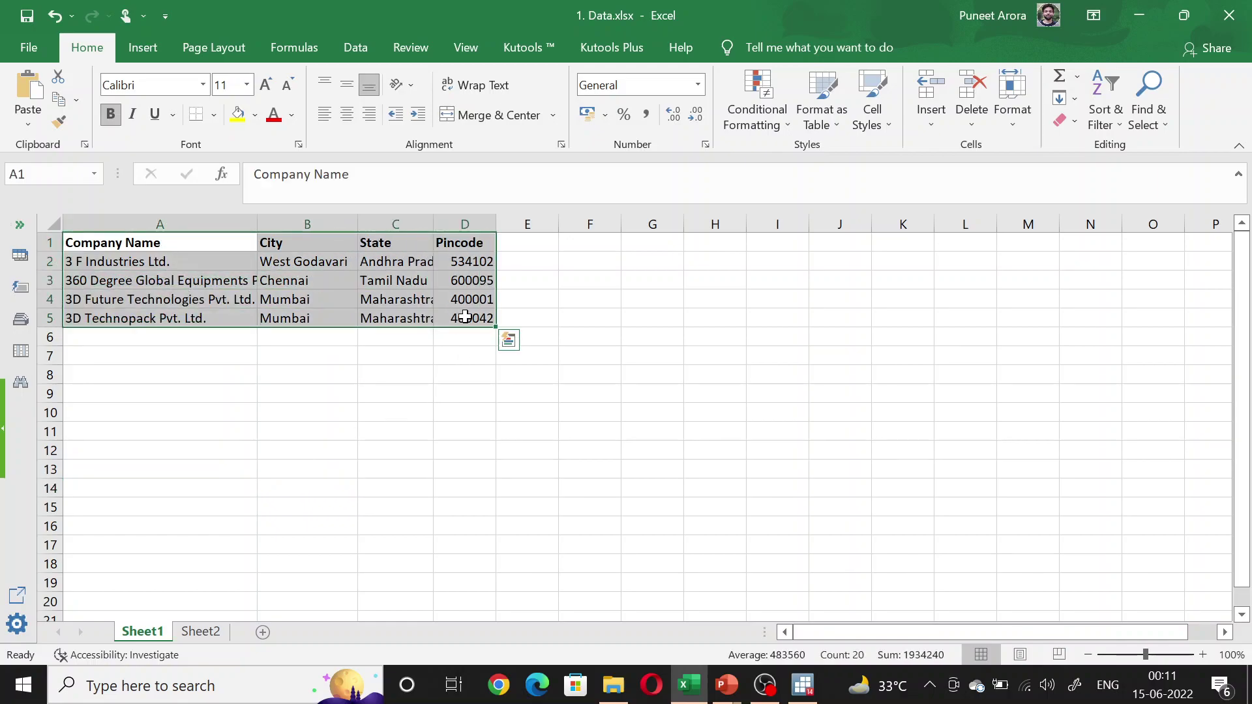
- Paste the copied table into Stata's Data Editor, using the header row as variable names
{"action": "key", "text": "ctrl+c"}
{"action": "key", "text": "alt+Tab"}
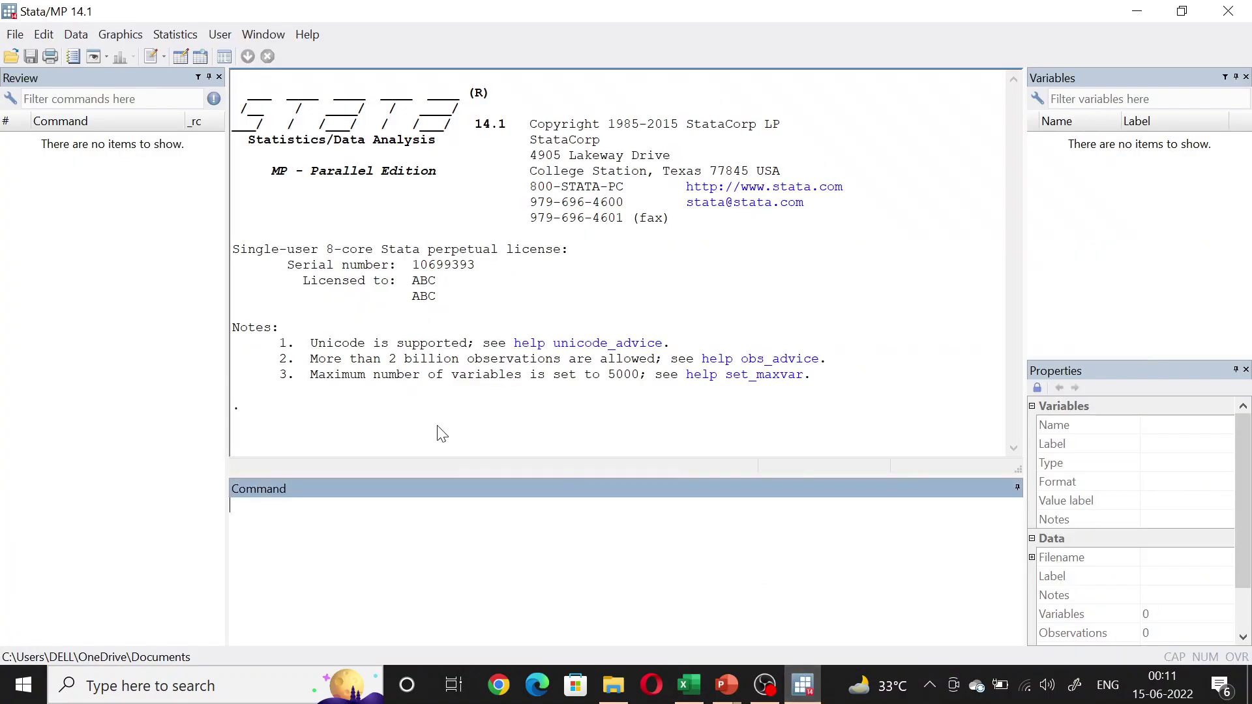
{"action": "type", "text": "edit"}
{"action": "key", "text": "Return"}
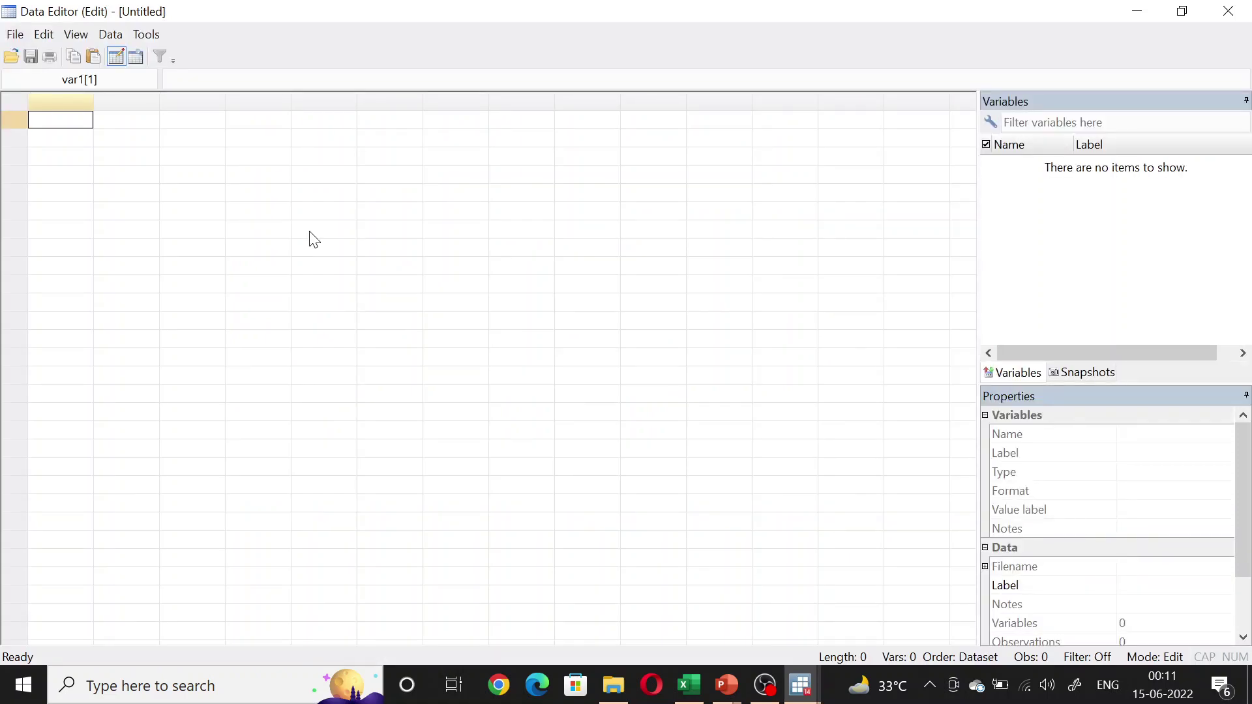
{"action": "key", "text": "ctrl+v"}
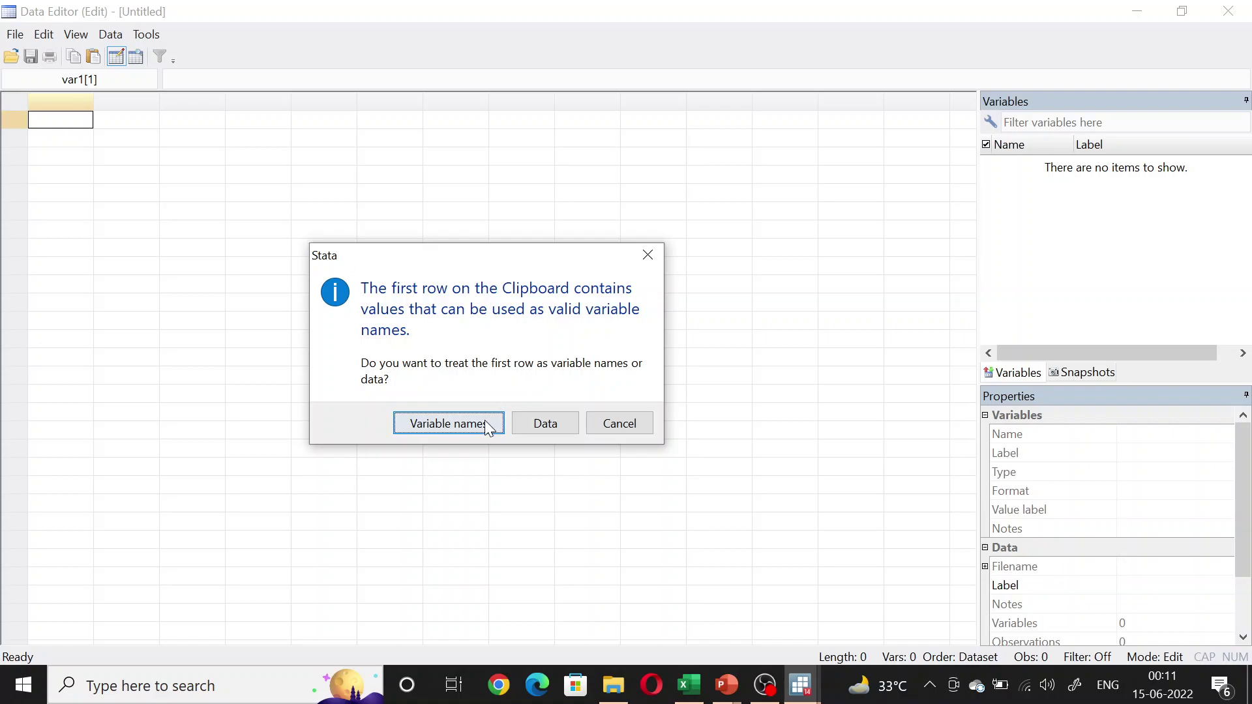
{"action": "left_click", "coordinate": [463, 428]}
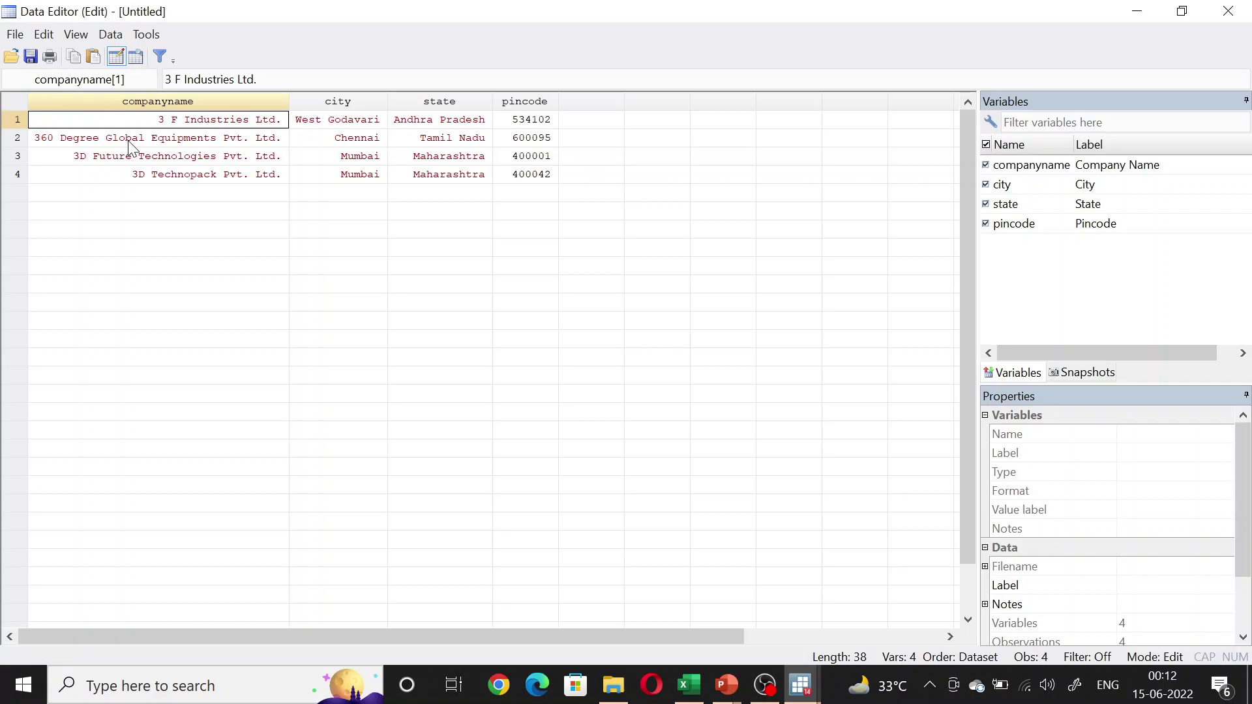
- Generate company_id = _n and browse the data to see IDs 1 to 4
{"action": "key", "text": "alt+F4"}
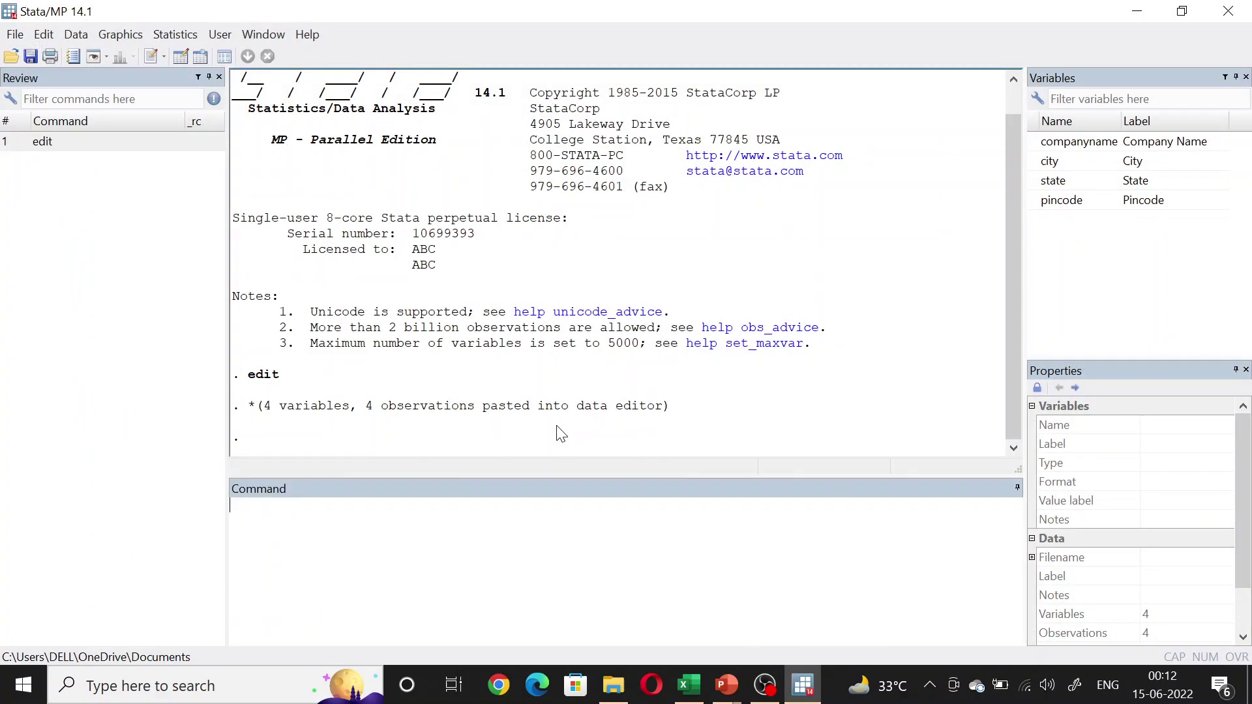
{"action": "left_click", "coordinate": [401, 512]}
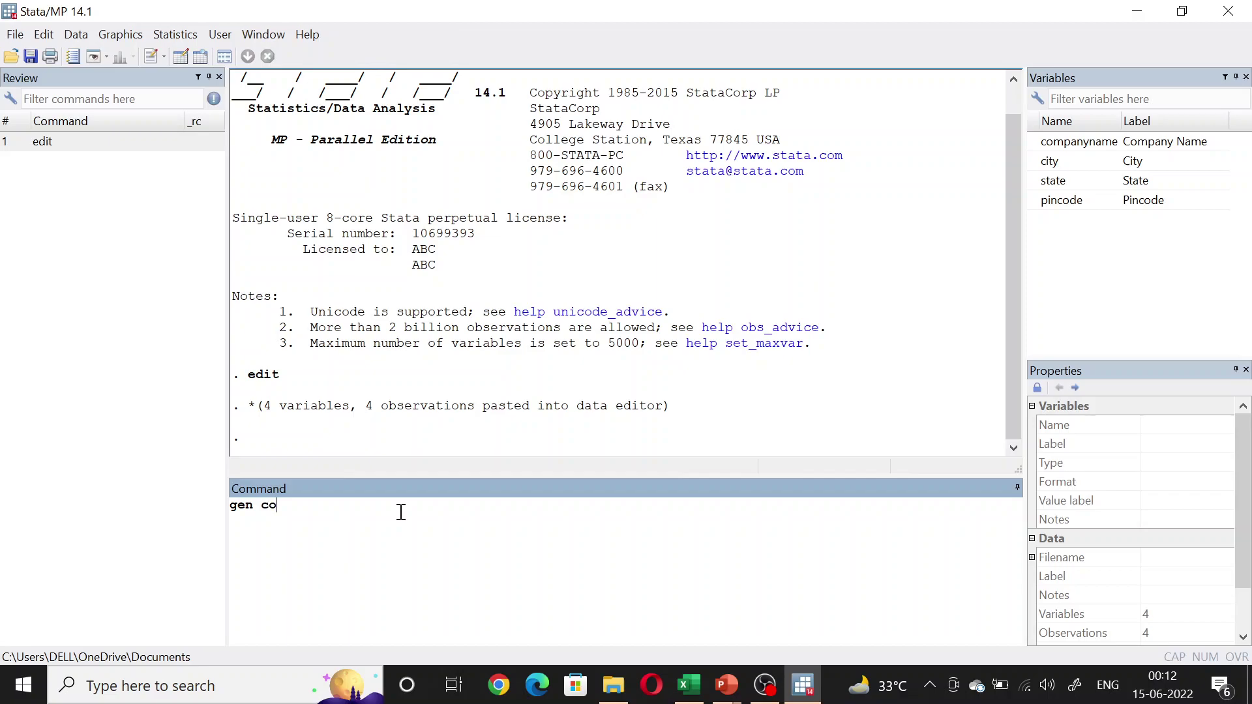
{"action": "type", "text": "mpanuy_id = _n"}
{"action": "key", "text": "Return"}
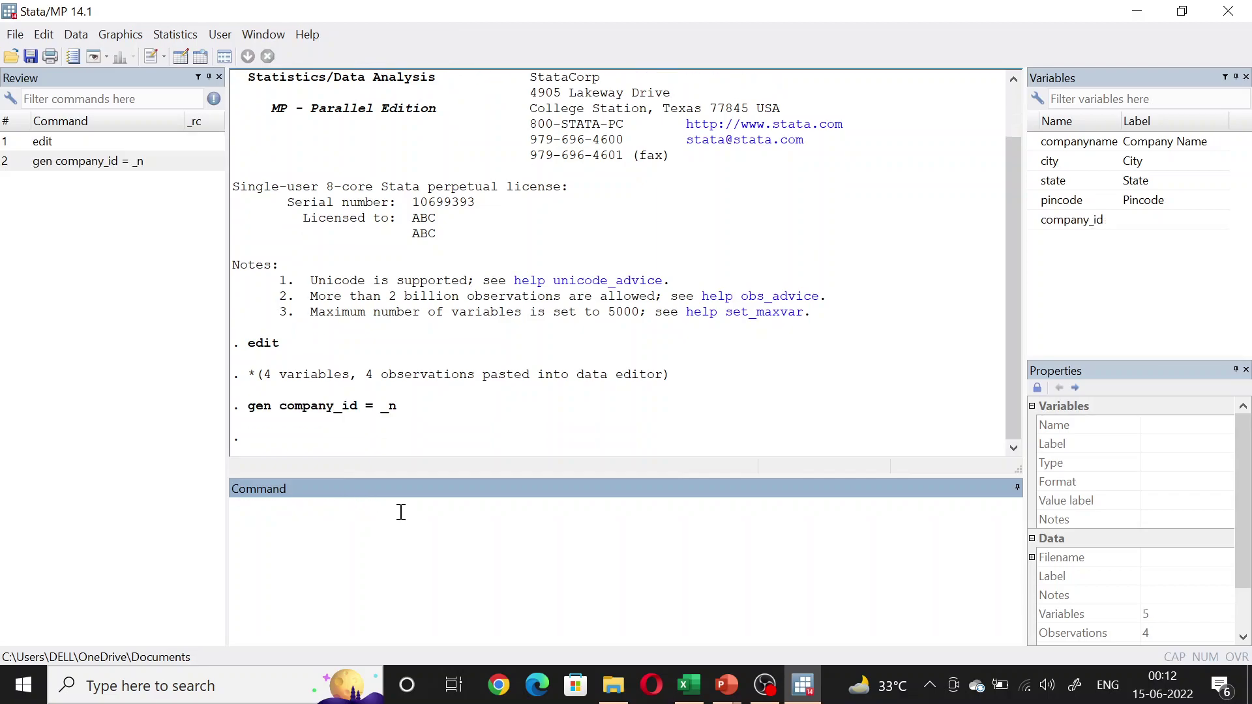
{"action": "left_click", "coordinate": [202, 57]}
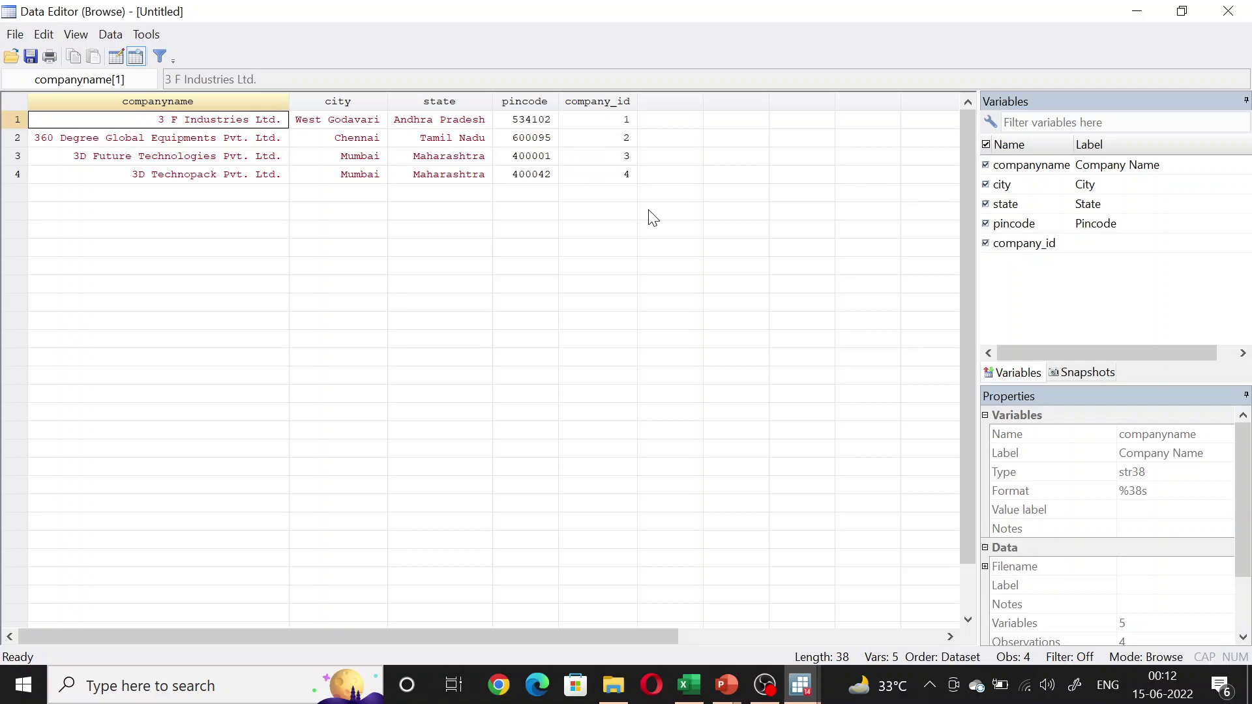
- On Excel's Sheet2, point out the repeated 360 Degree Global Equipments entries in rows 3 and 6
{"action": "left_click", "coordinate": [1228, 11]}
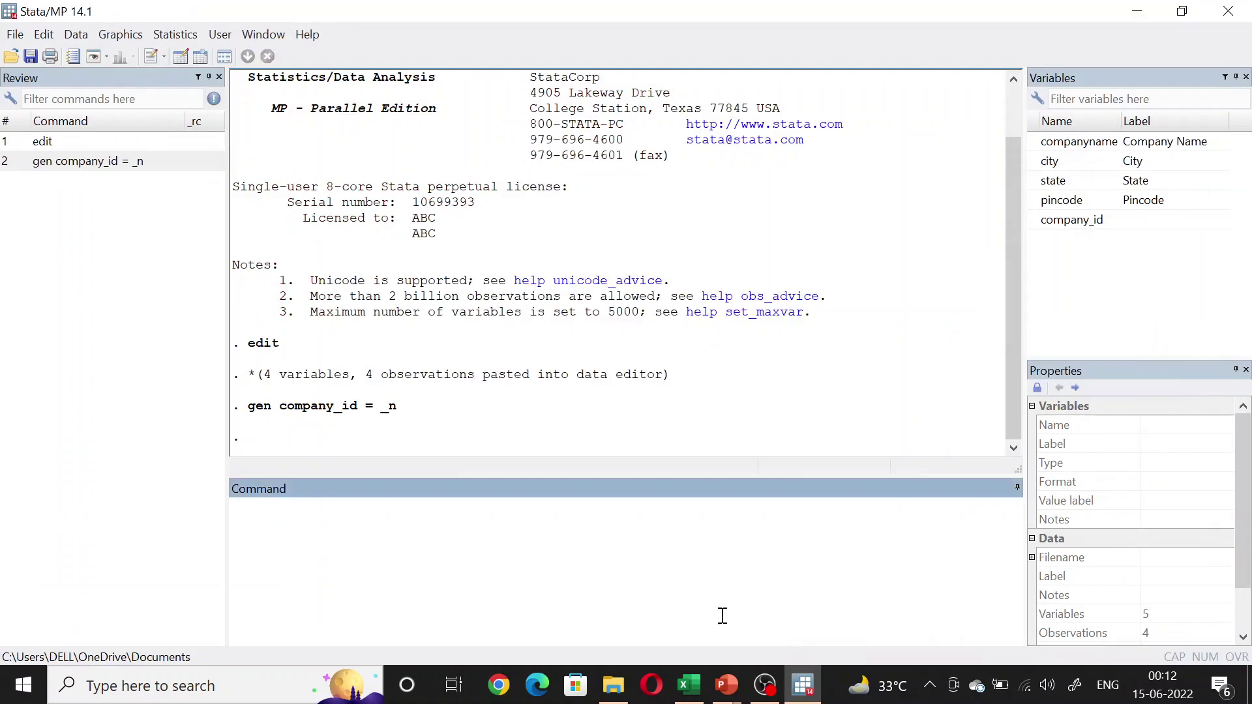
{"action": "left_click", "coordinate": [689, 685]}
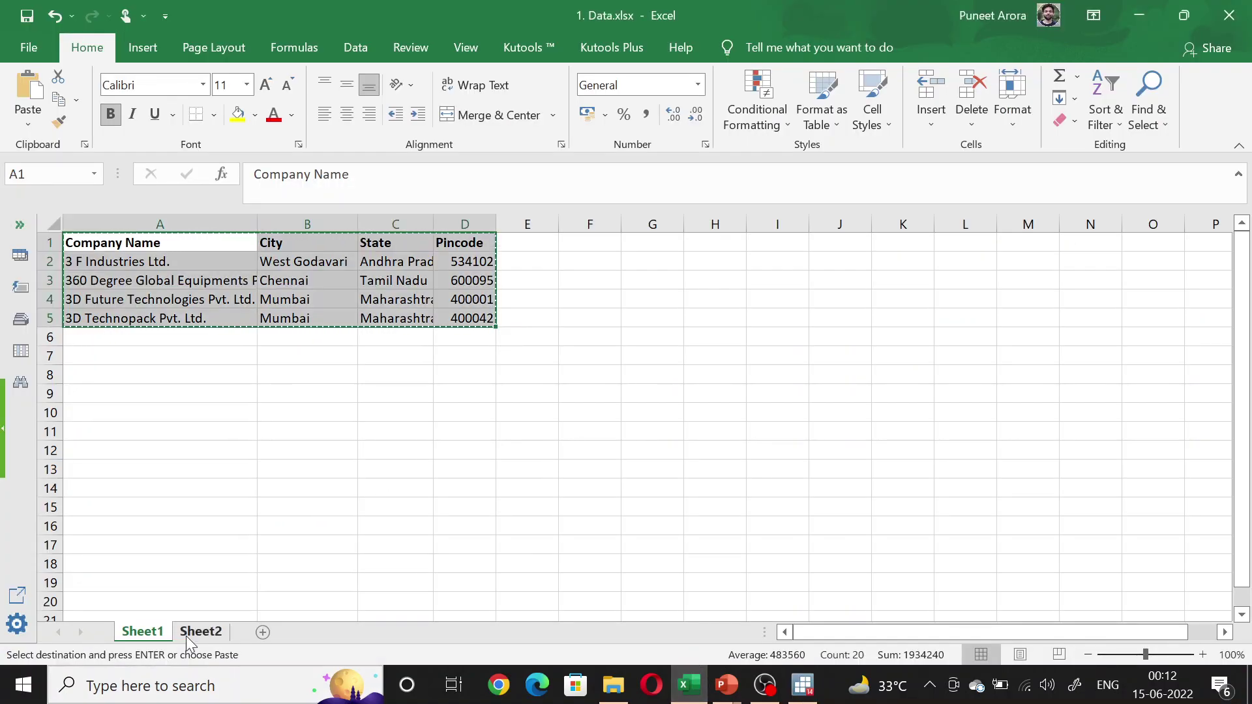
{"action": "left_click", "coordinate": [187, 637]}
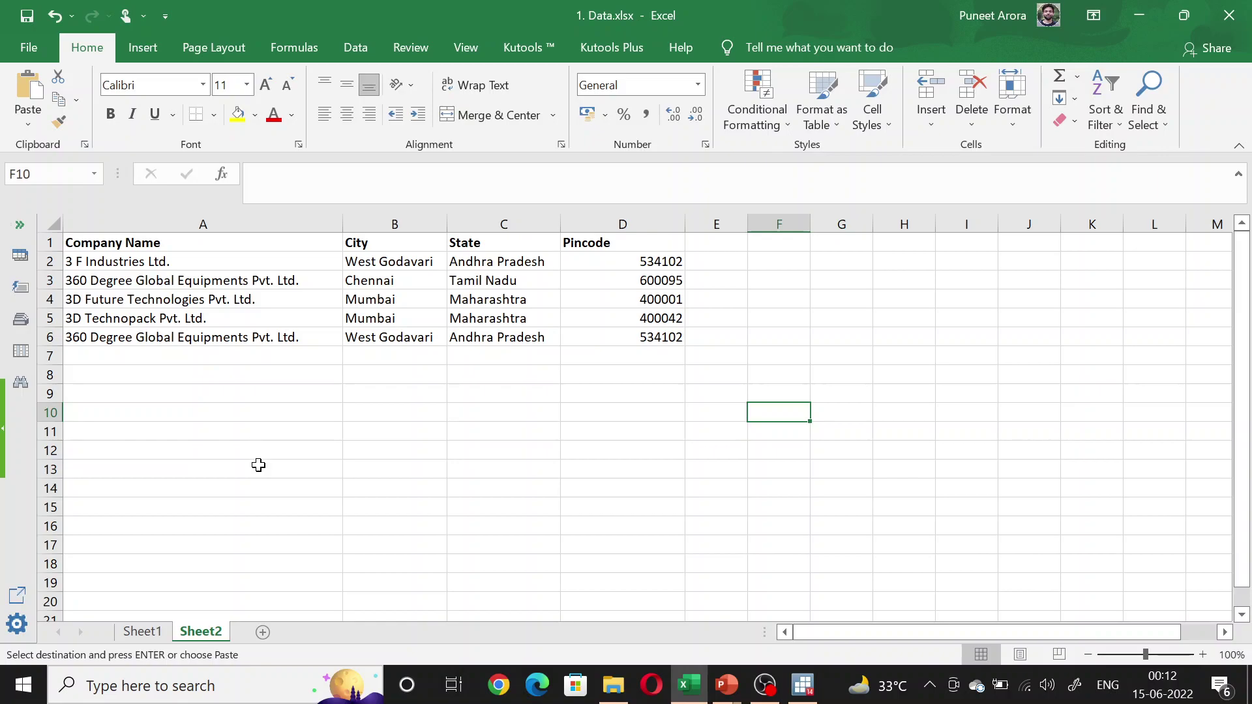
{"action": "left_click", "coordinate": [104, 281]}
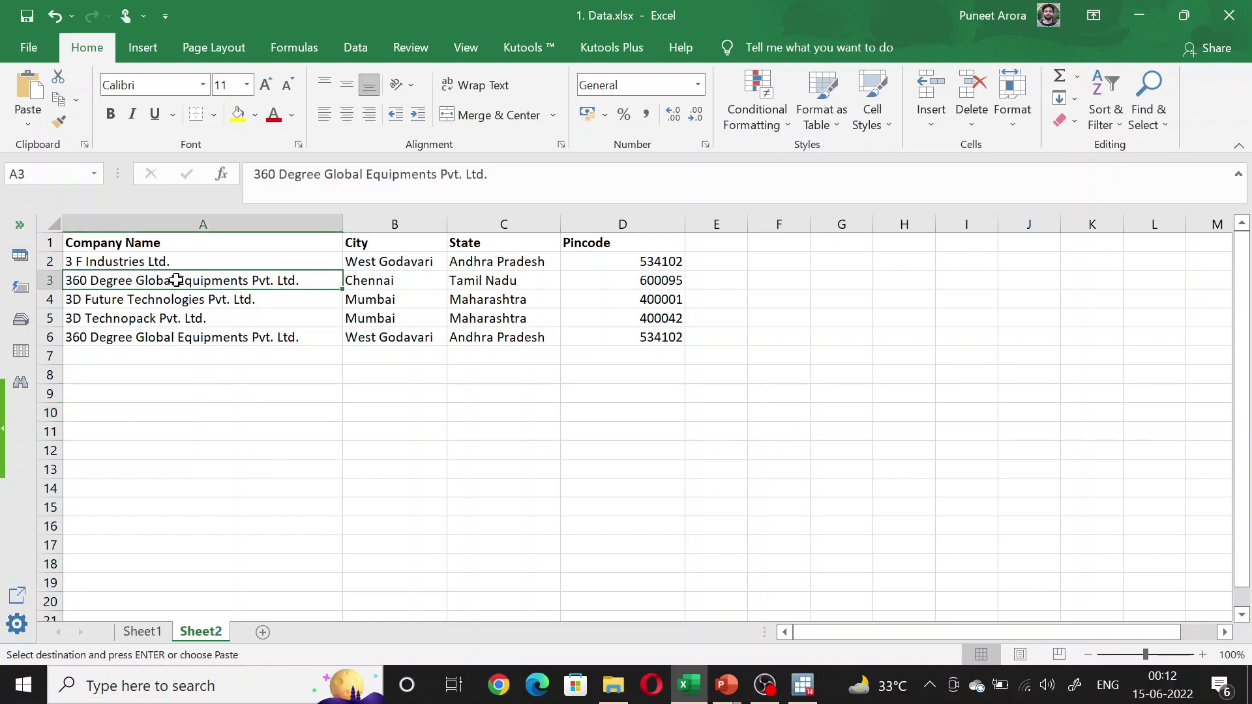
{"action": "left_click", "coordinate": [112, 338]}
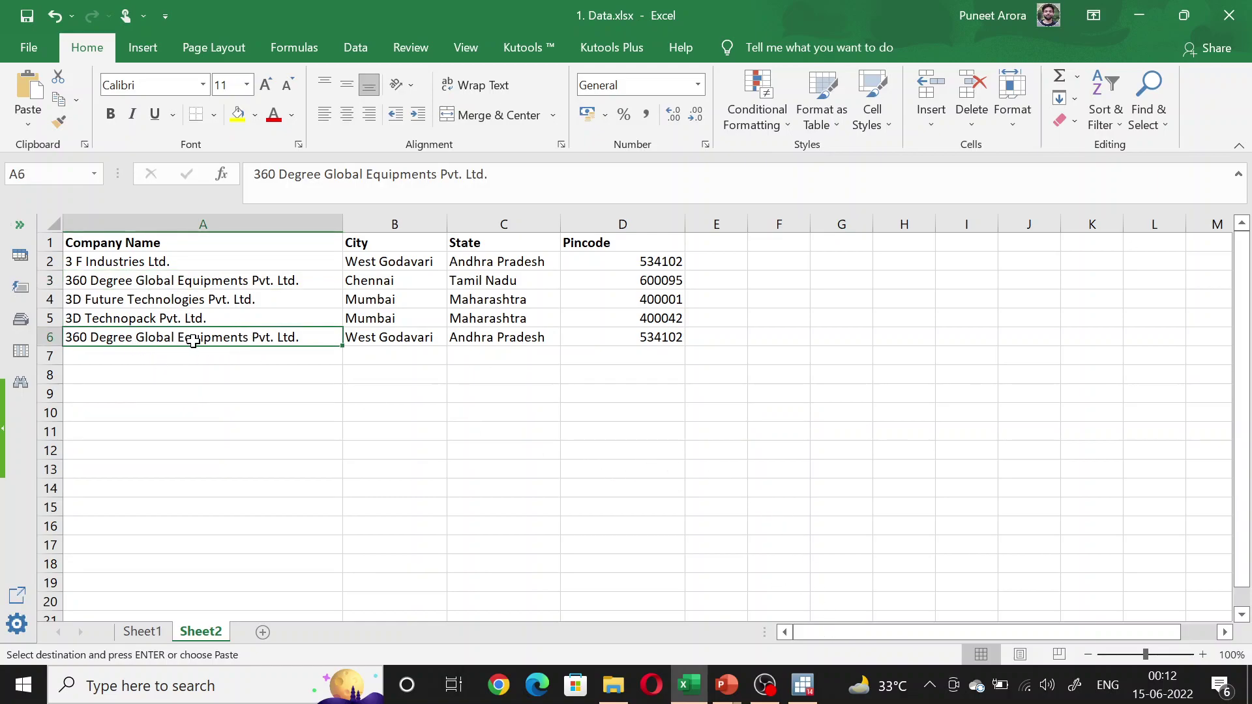
{"action": "left_click_drag", "start_coordinate": [402, 339], "coordinate": [615, 341]}
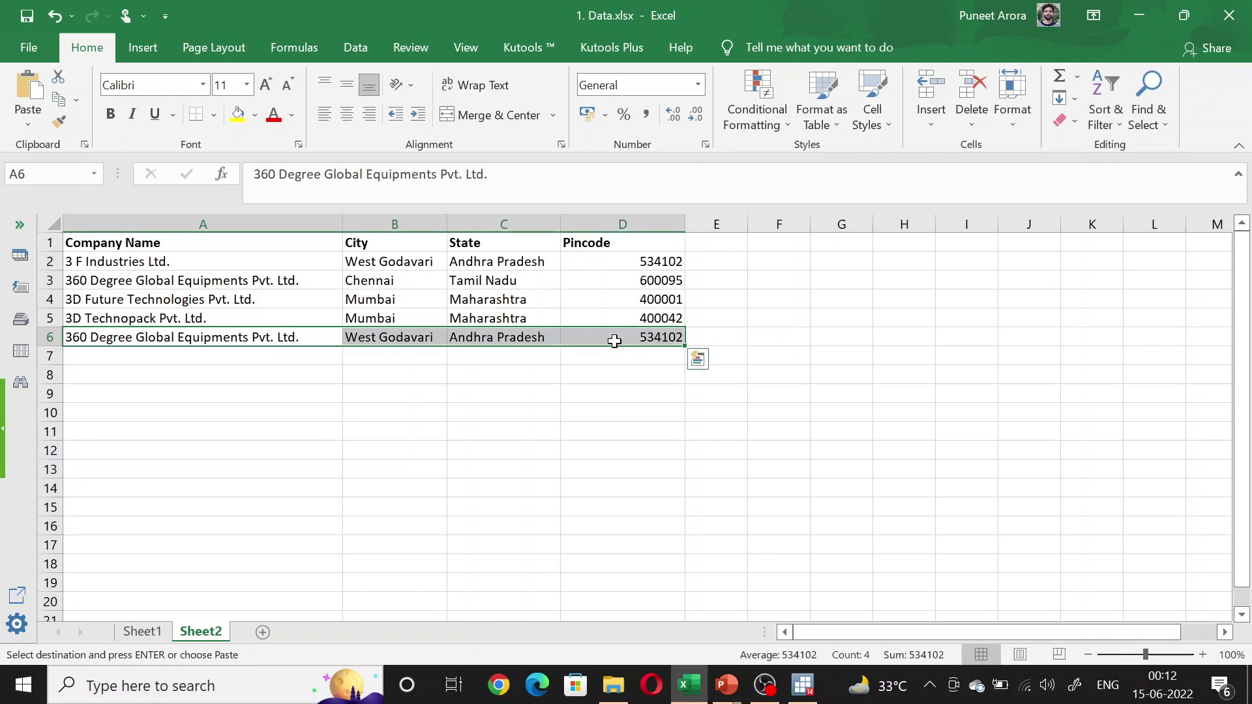
{"action": "key", "text": "ctrl+q"}
{"action": "left_click", "coordinate": [790, 298]}
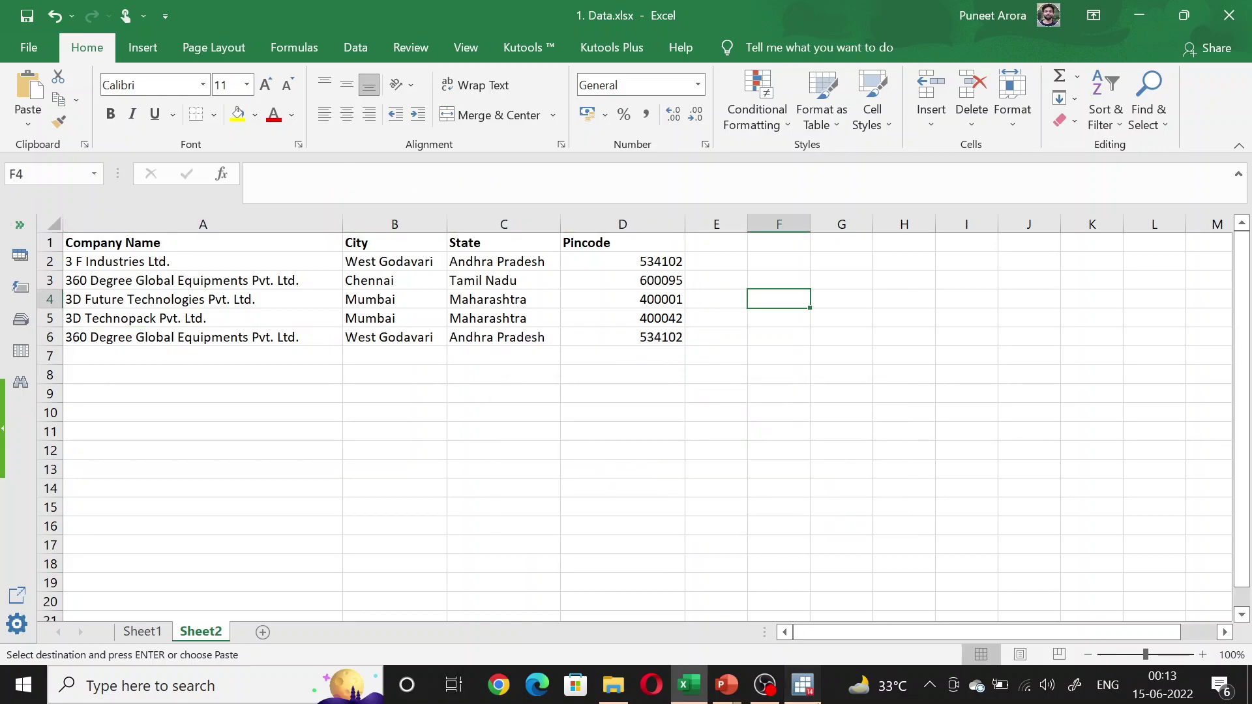
- Clear Stata's dataset and copy the whole Sheet2 table in Excel
{"action": "left_click", "coordinate": [803, 684]}
{"action": "type", "text": "clear"}
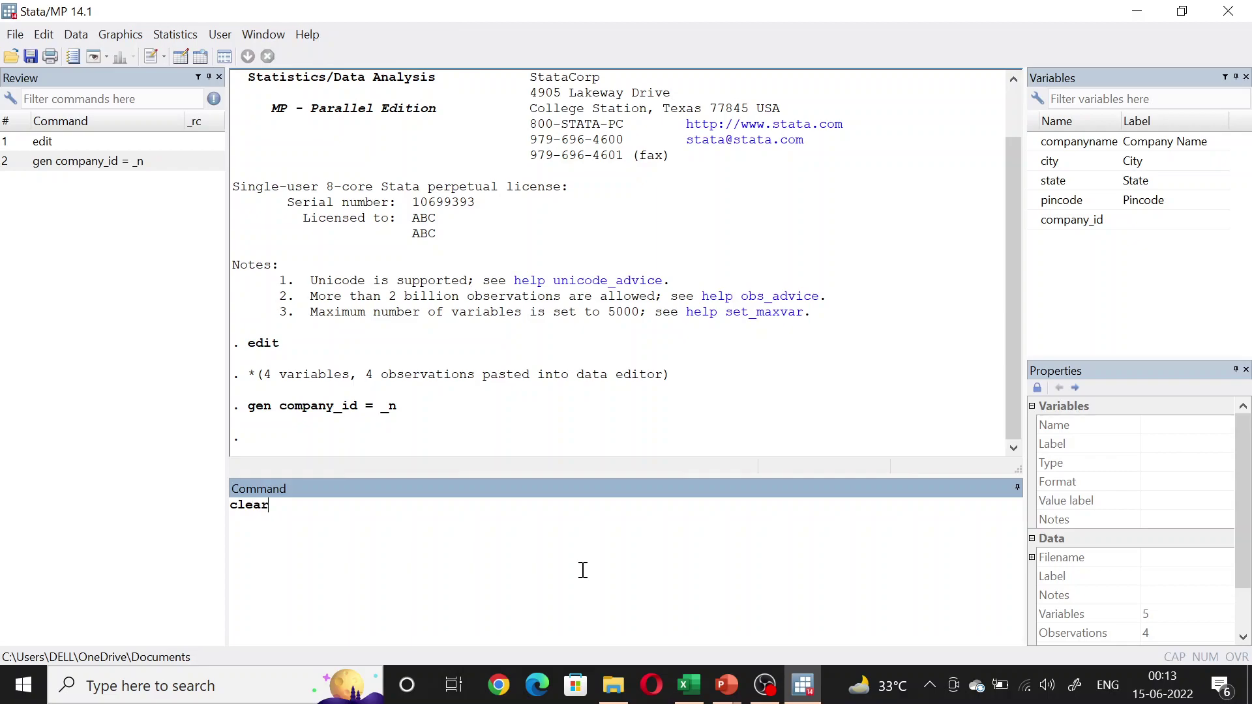
{"action": "key", "text": "Return"}
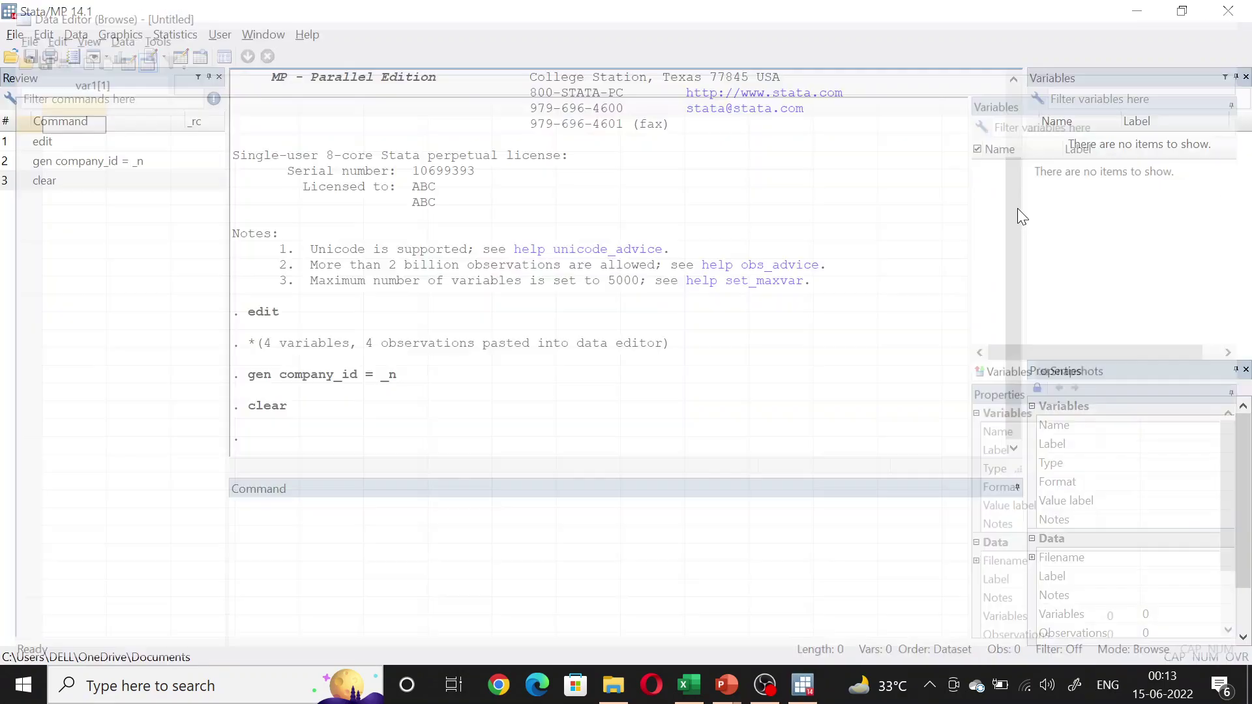
{"action": "left_click", "coordinate": [690, 685]}
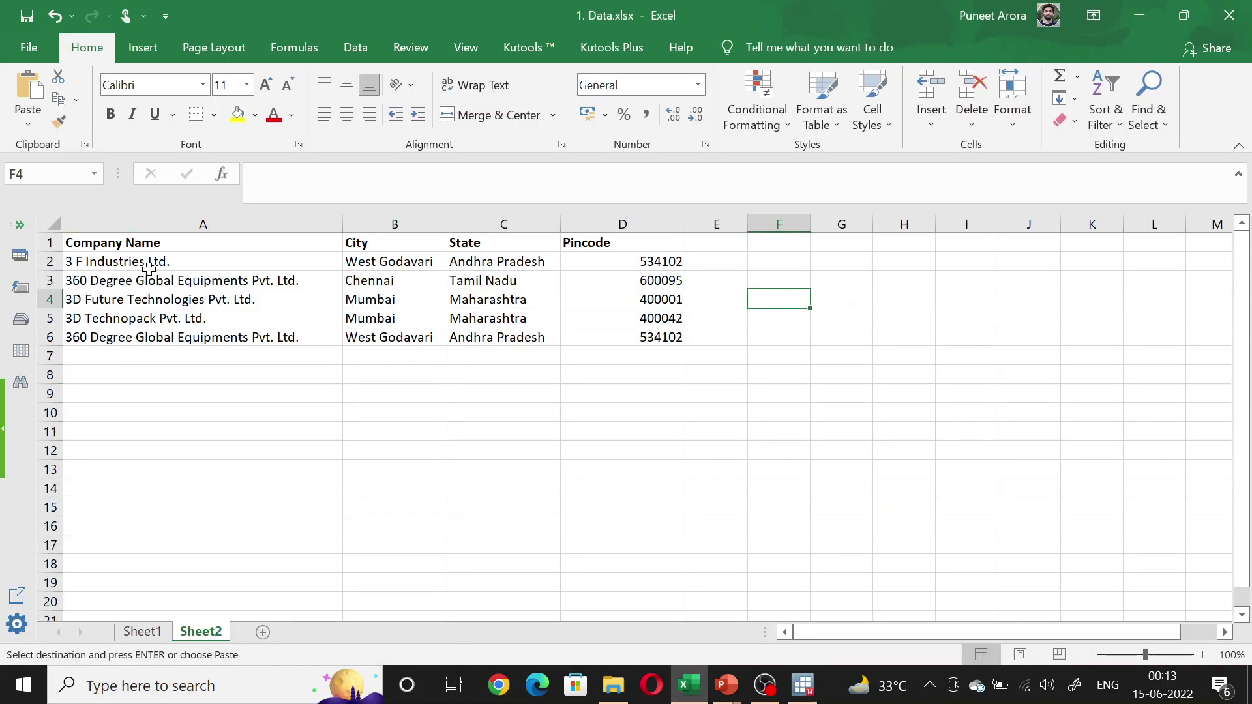
{"action": "key", "text": "ctrl+a"}
{"action": "key", "text": "ctrl+c"}
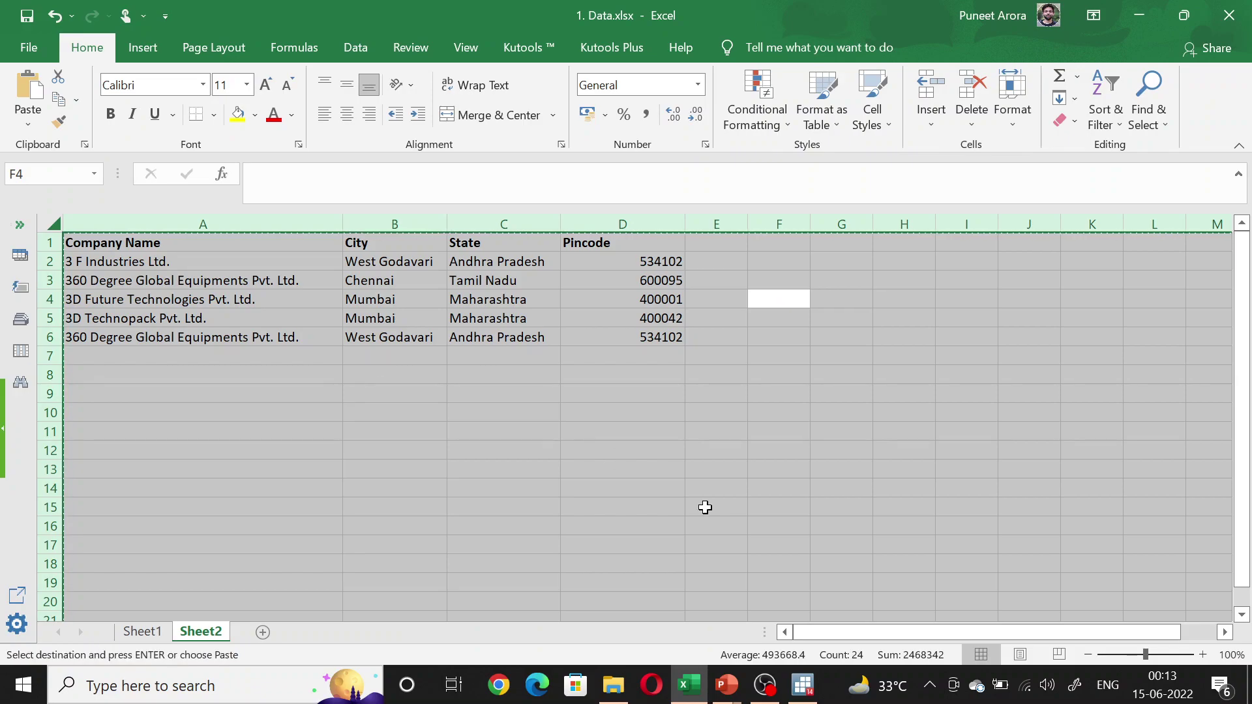
{"action": "left_click", "coordinate": [478, 412]}
- Paste the Sheet2 table into the Data Editor with first-row variable names, then close it
{"action": "left_click", "coordinate": [803, 685]}
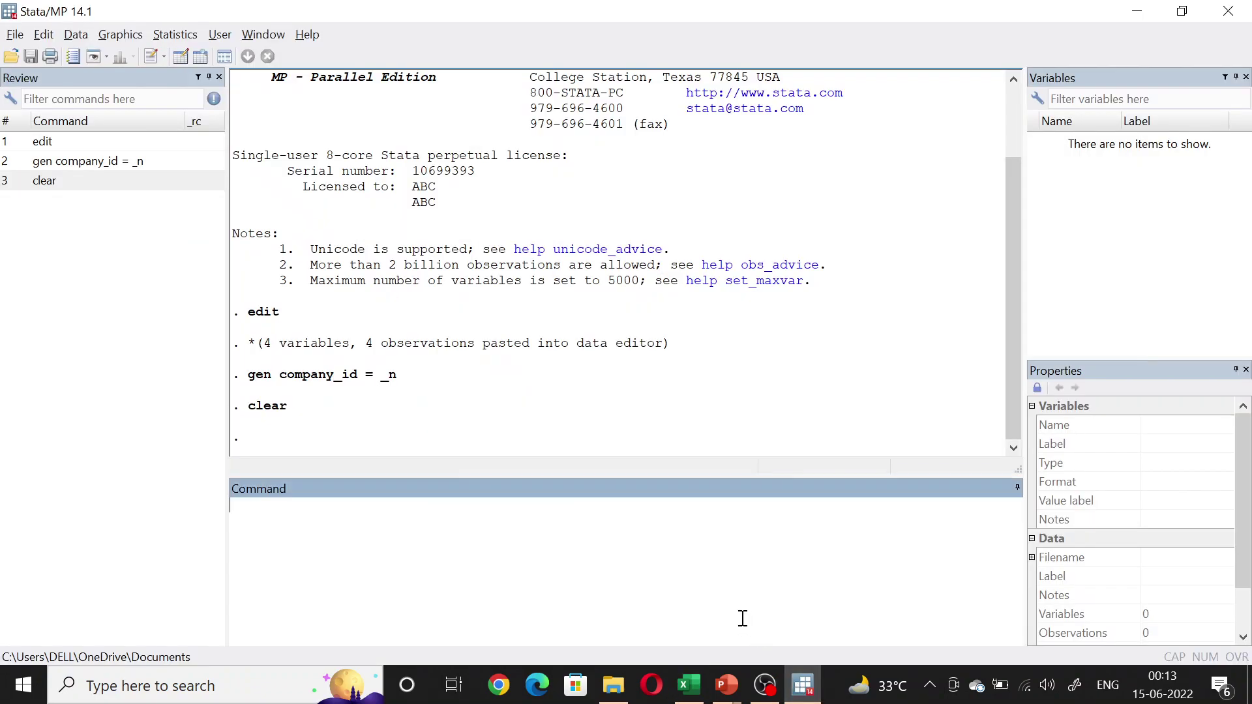
{"action": "left_click", "coordinate": [151, 57]}
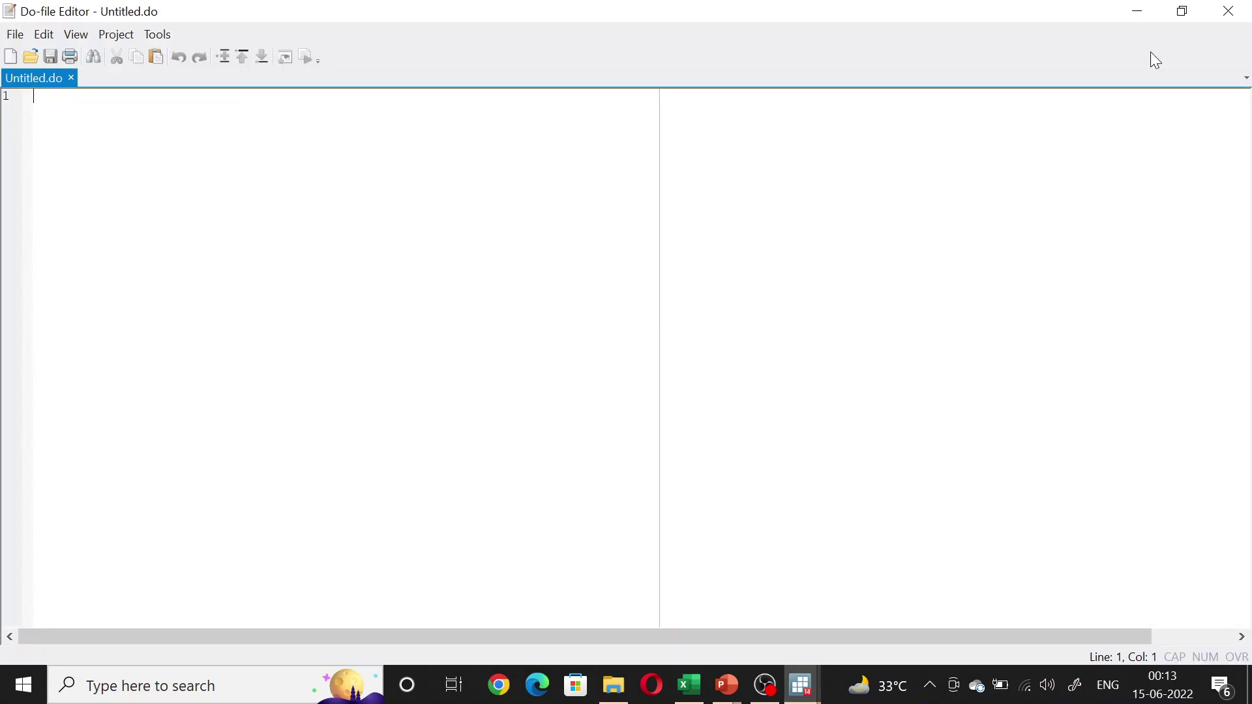
{"action": "key", "text": "alt+Tab"}
{"action": "left_click", "coordinate": [181, 57]}
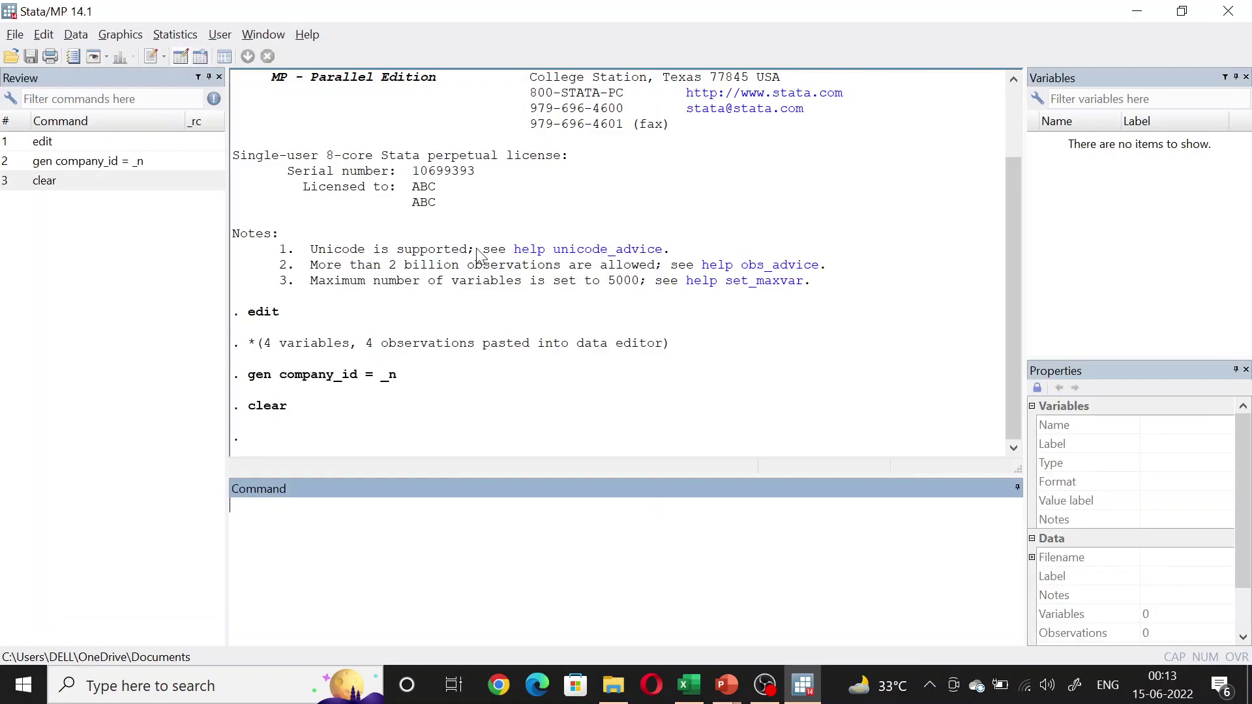
{"action": "key", "text": "ctrl+v"}
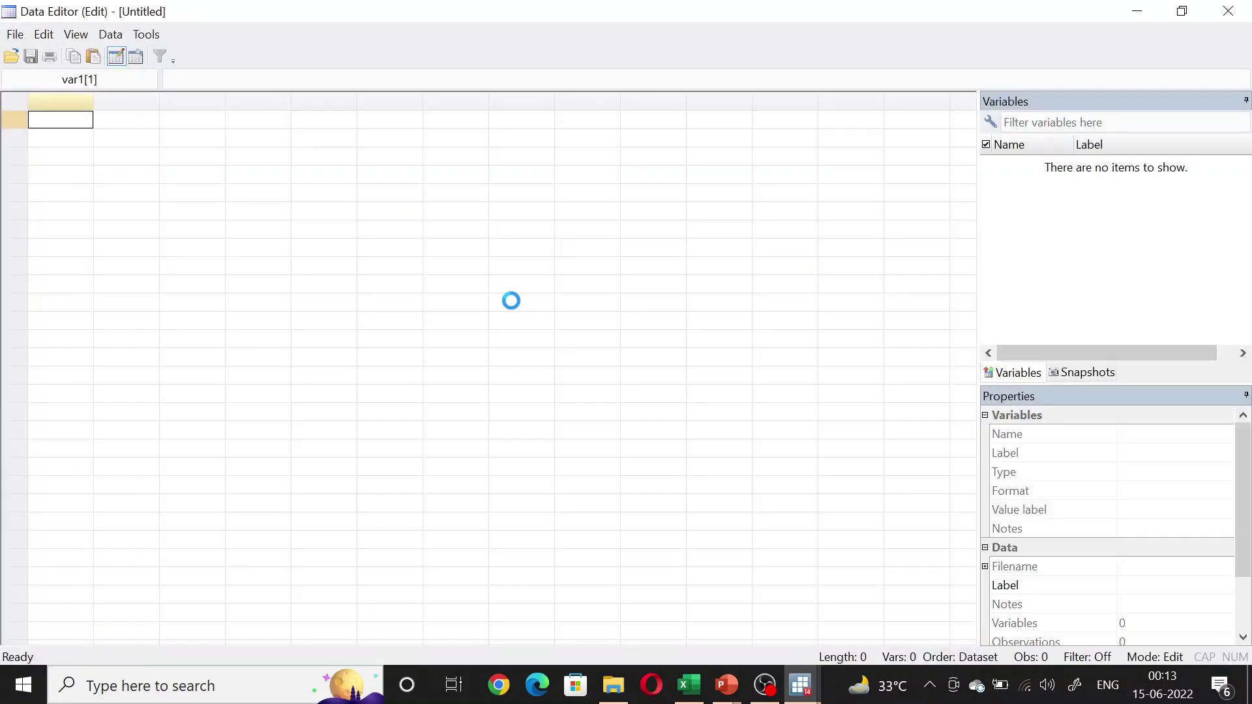
{"action": "left_click", "coordinate": [471, 424]}
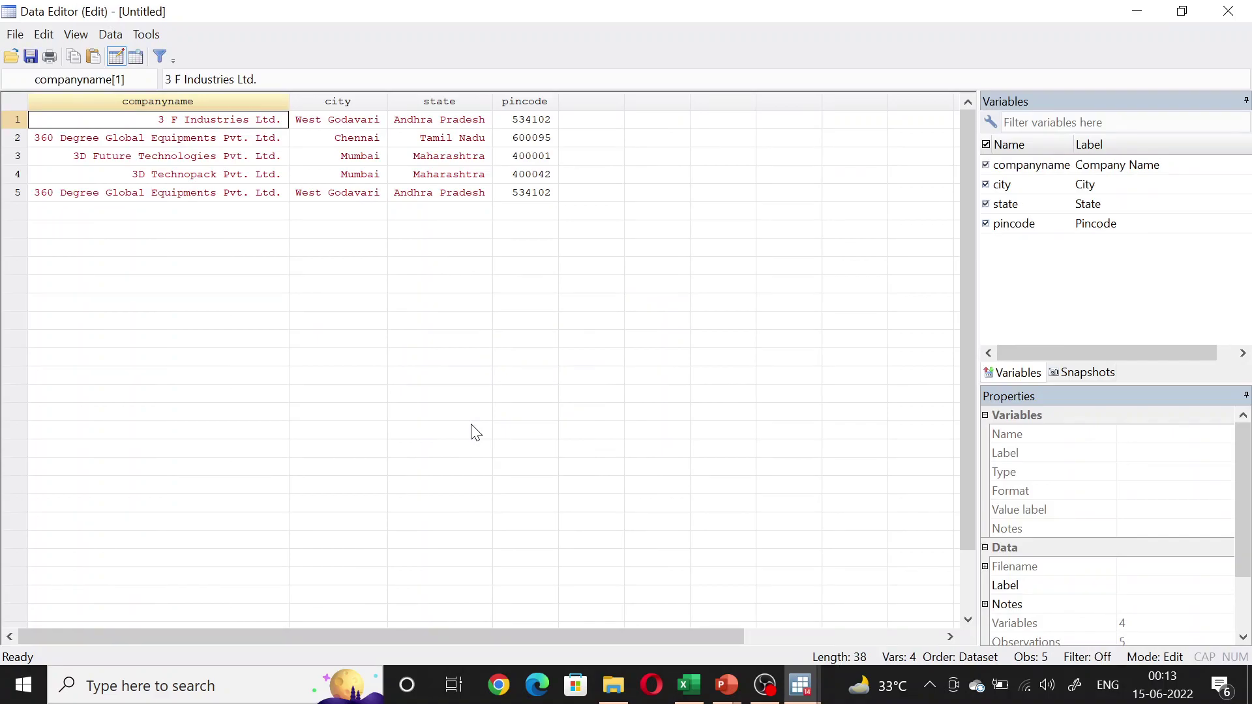
{"action": "left_click", "coordinate": [698, 213]}
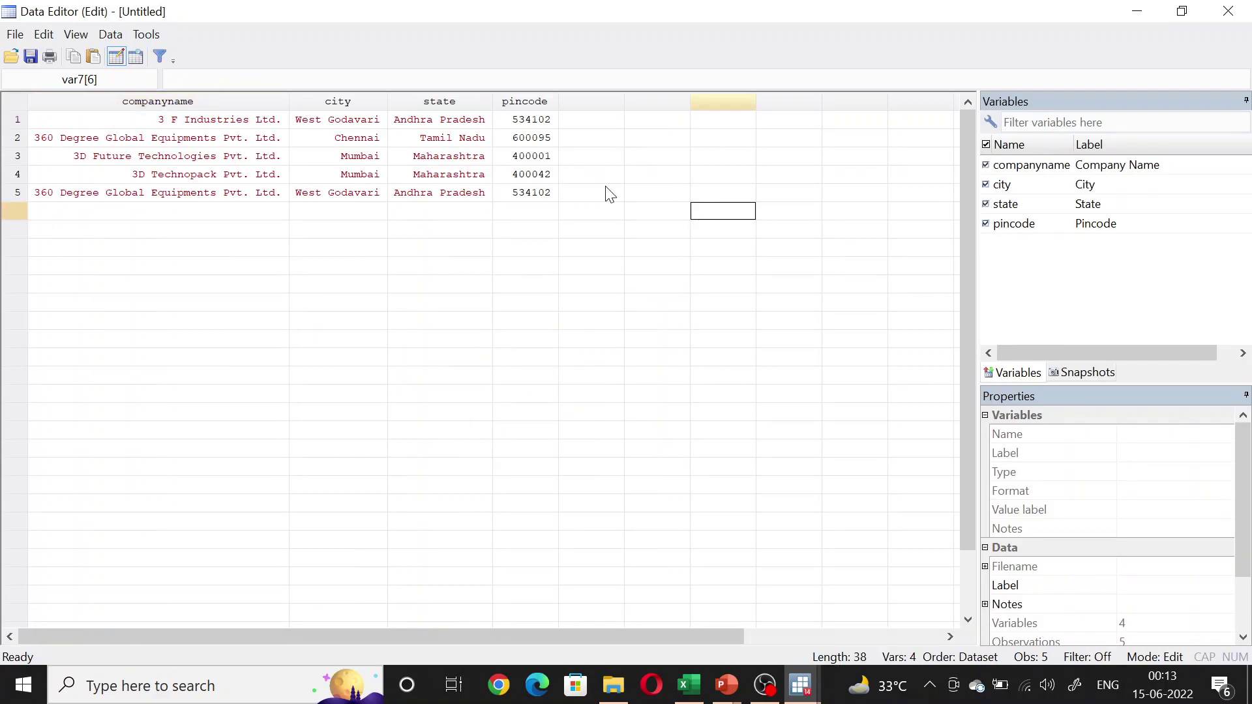
{"action": "left_click", "coordinate": [1229, 11]}
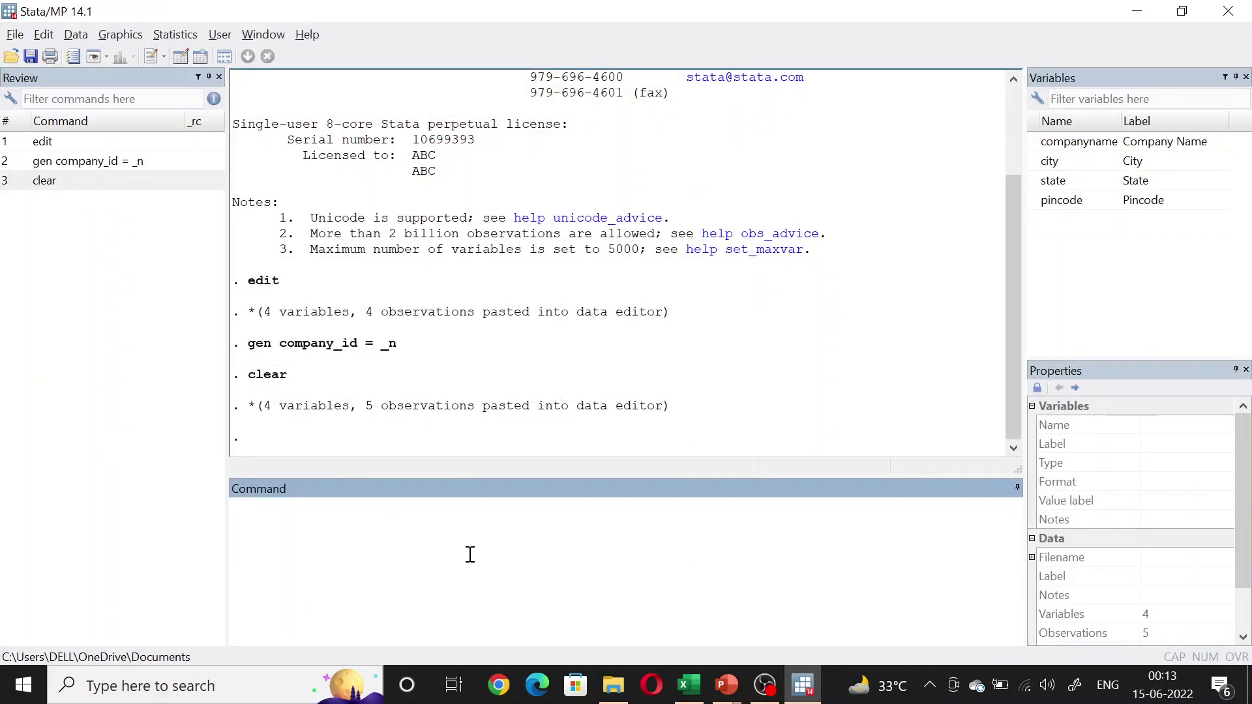
- Regenerate company_id = _n and browse to confirm the five rows are numbered 1 to 5
{"action": "type", "text": "gen company_id = _n"}
{"action": "key", "text": "Return"}
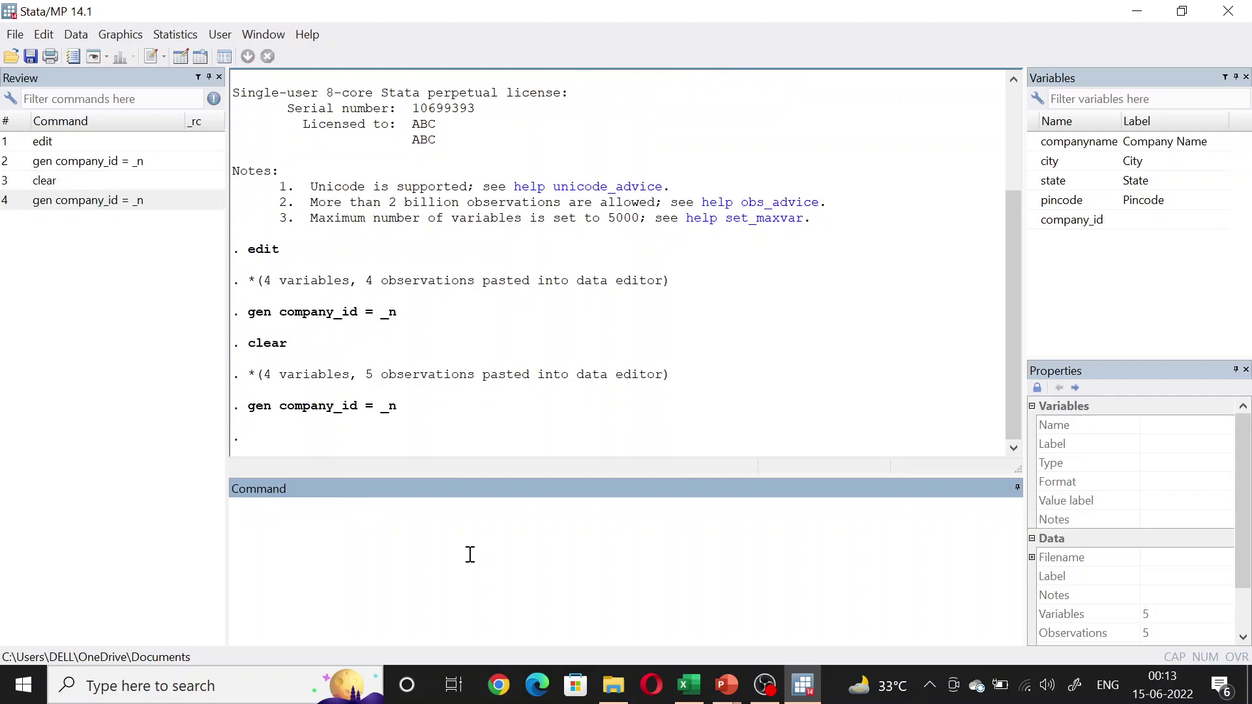
{"action": "left_click", "coordinate": [202, 58]}
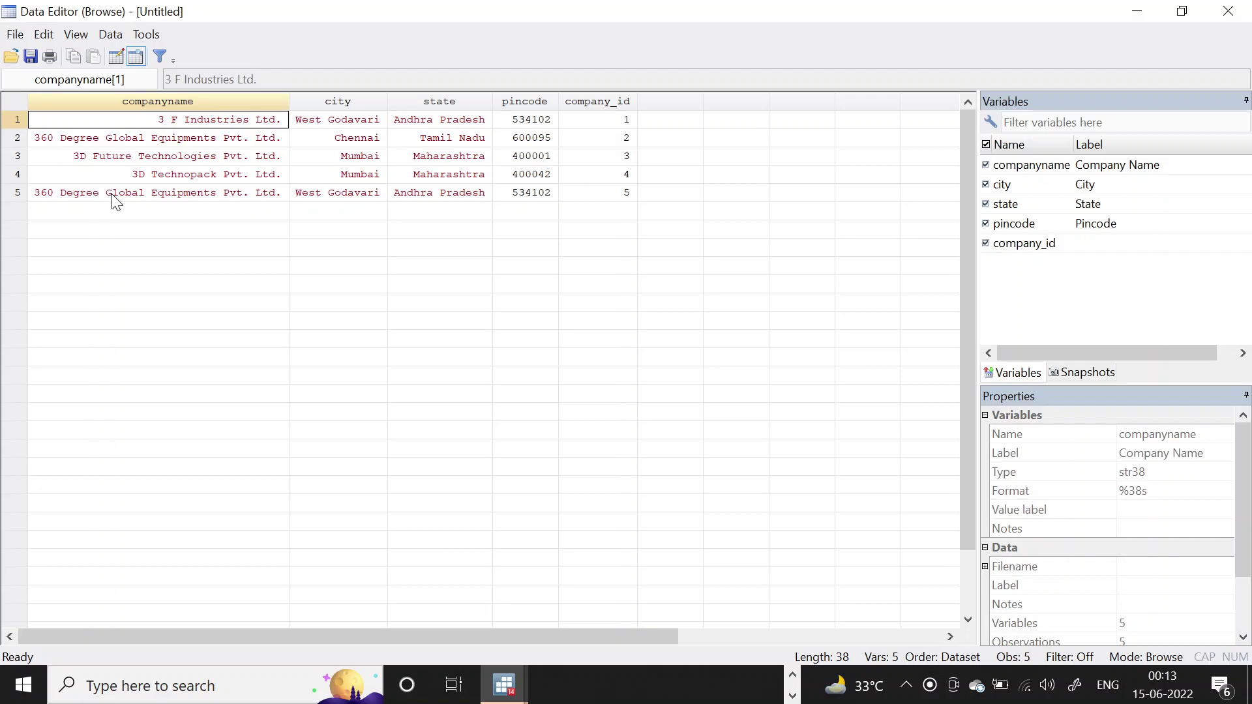
- Recall the earlier gen command and edit it into egen serialno = group
{"action": "left_click", "coordinate": [1228, 11]}
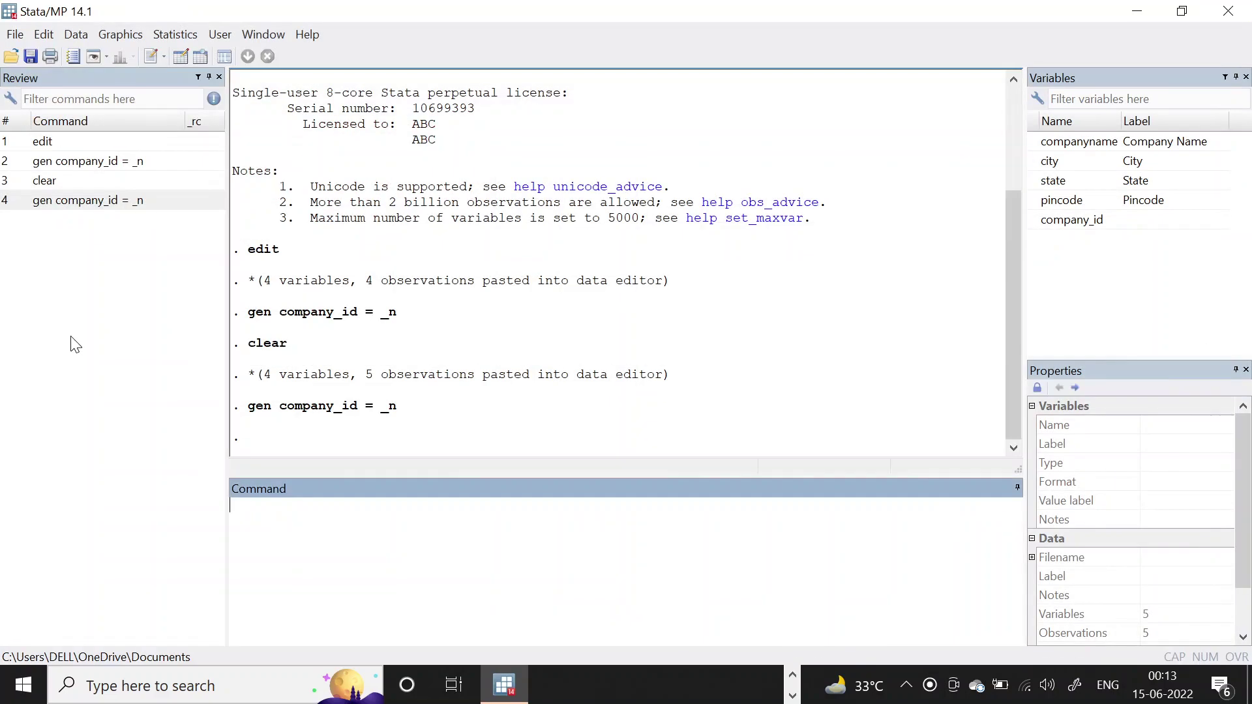
{"action": "left_click", "coordinate": [80, 201]}
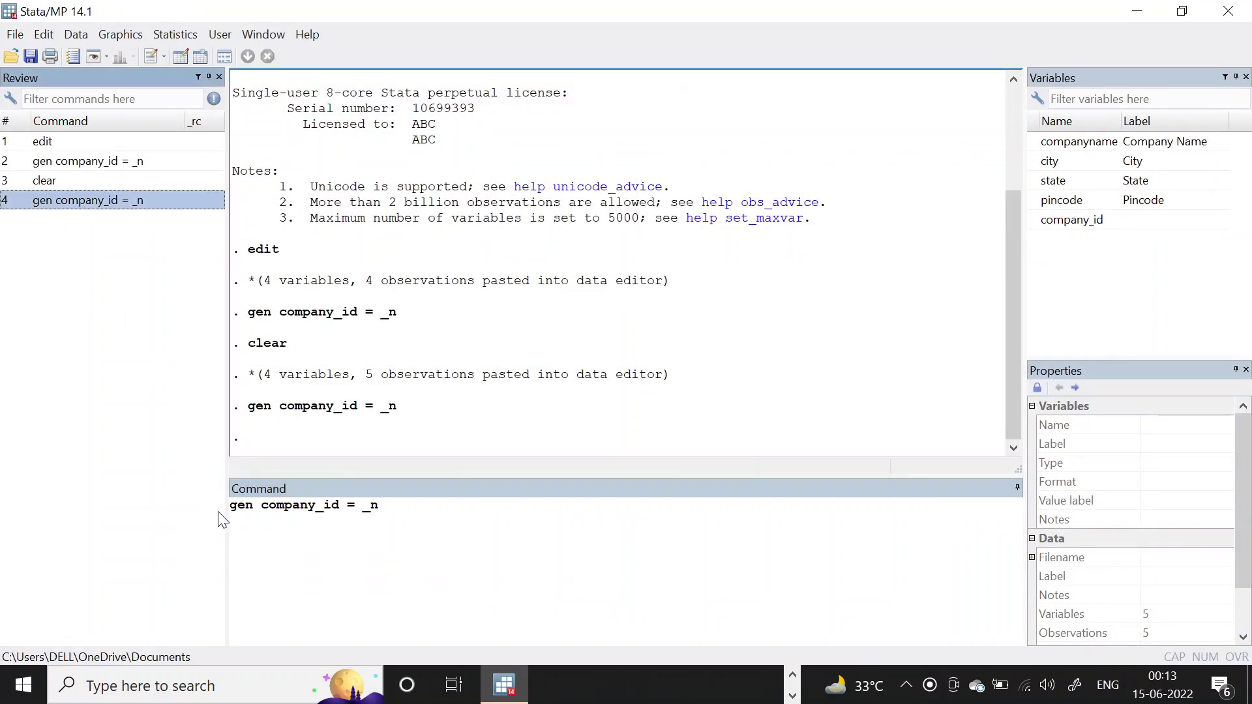
{"action": "left_click", "coordinate": [235, 509]}
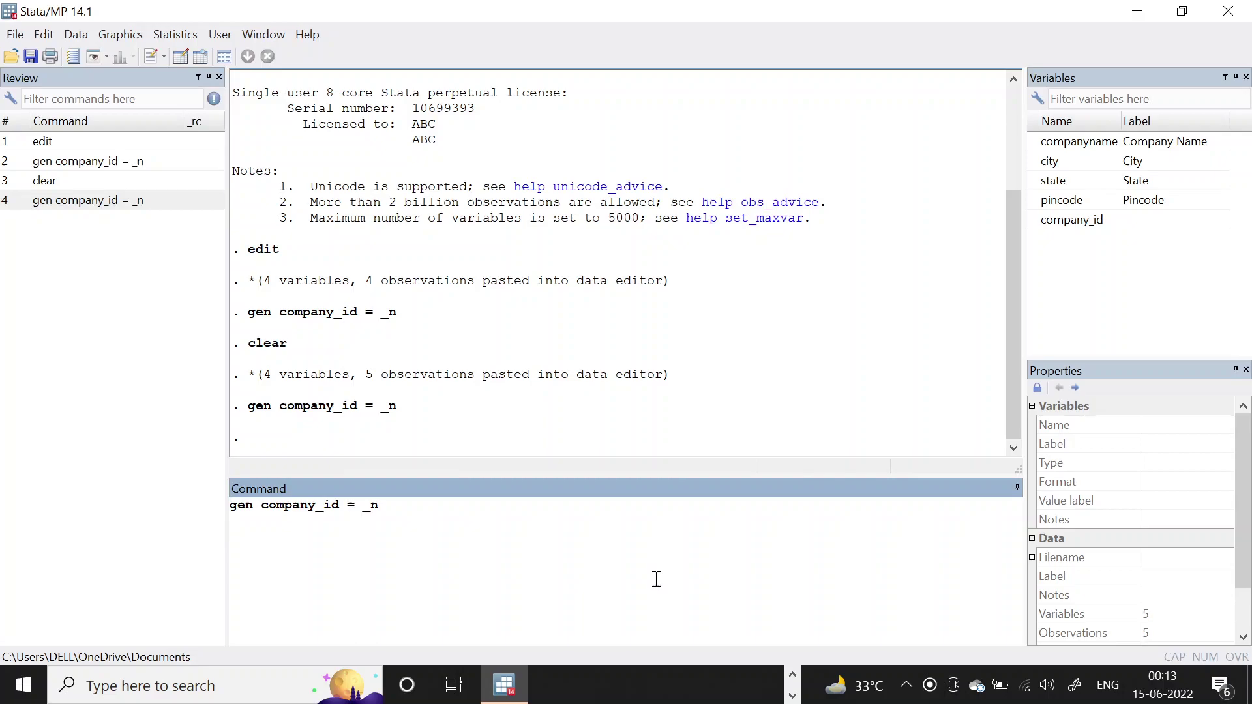
{"action": "type", "text": "e"}
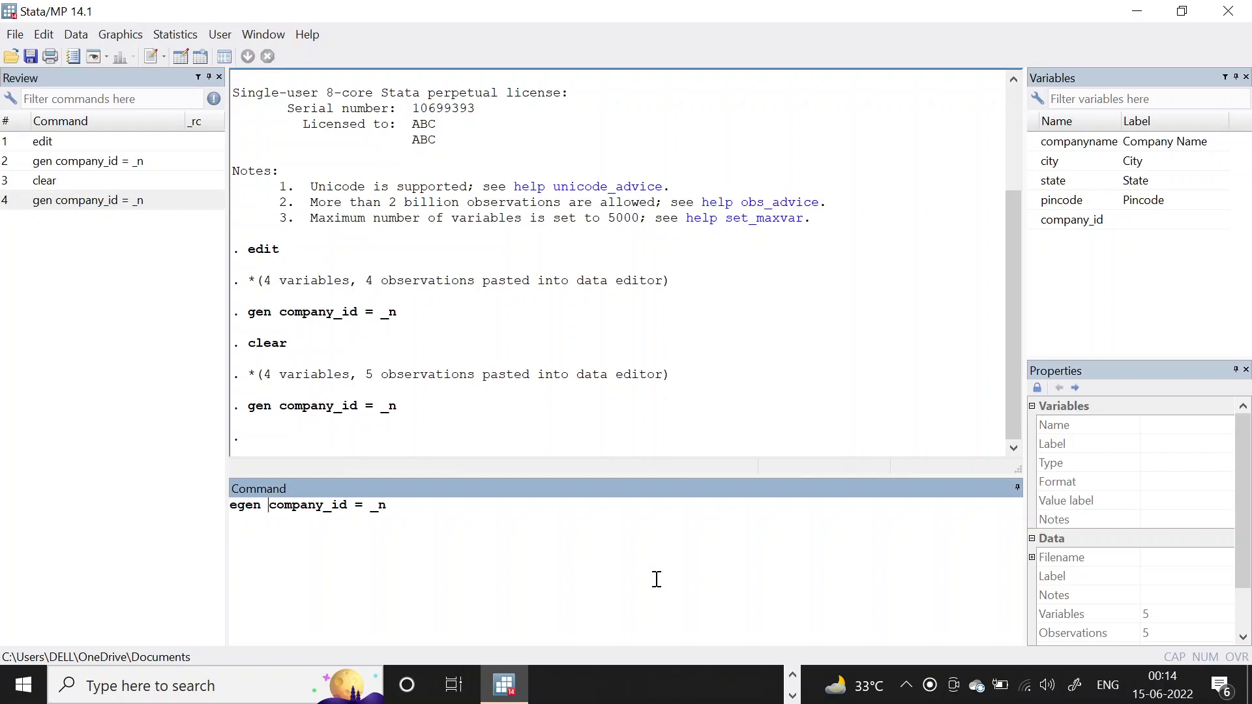
{"action": "key", "text": "Left"}
{"action": "key", "text": "shift+Right"}
{"action": "key", "text": "shift+Right"}
{"action": "key", "text": "shift+Right"}
{"action": "key", "text": "shift+Right"}
{"action": "key", "text": "shift+Right"}
{"action": "key", "text": "shift+Right"}
{"action": "key", "text": "shift+Right"}
{"action": "key", "text": "shift+Right"}
{"action": "key", "text": "shift+Left"}
{"action": "key", "text": "shift+Left"}
{"action": "key", "text": "shift+Right"}
{"action": "key", "text": "shift+Right"}
{"action": "key", "text": "shift+Right"}
{"action": "key", "text": "shift+Right"}
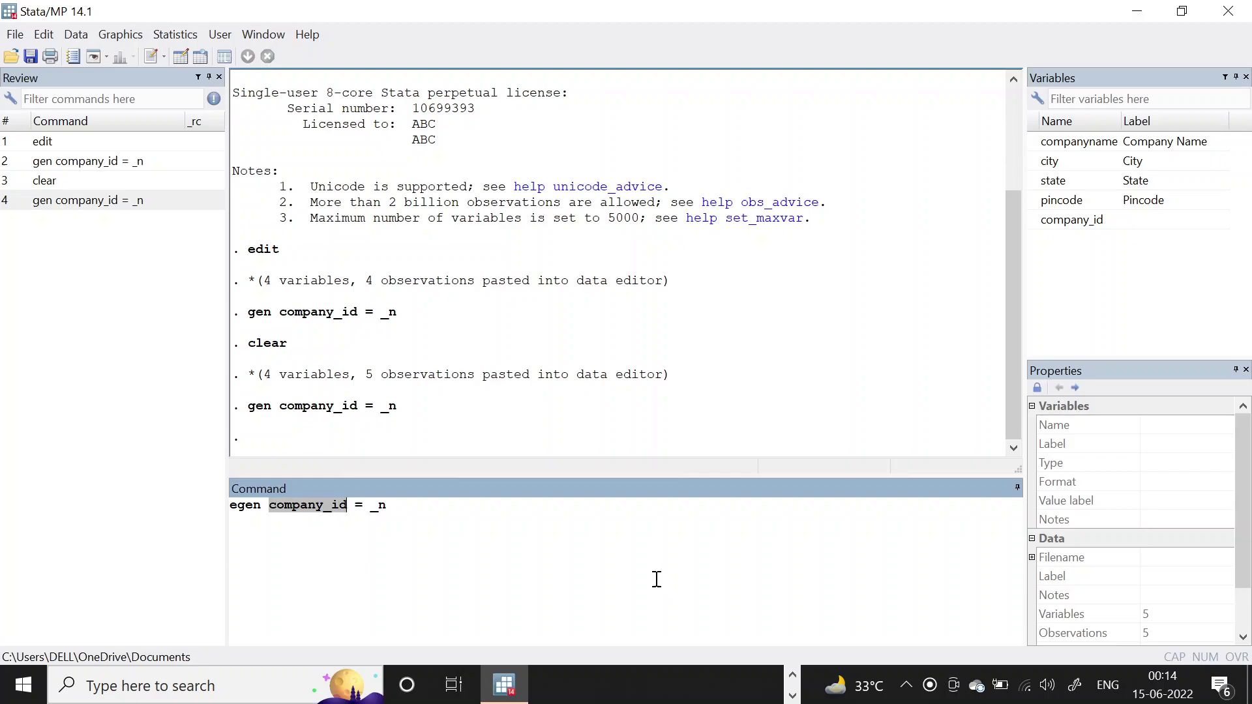
{"action": "type", "text": "serialn"}
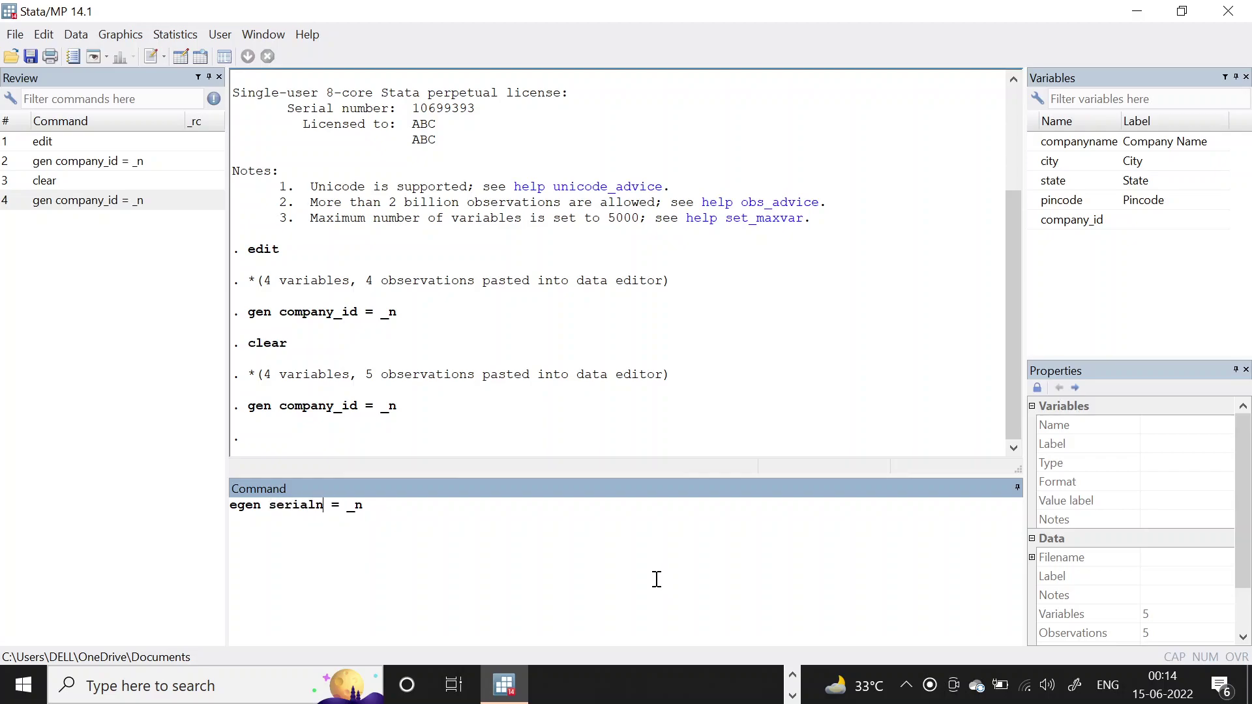
{"action": "type", "text": "o"}
{"action": "key", "text": "shift+Right"}
{"action": "key", "text": "shift+Right"}
{"action": "type", "text": "group"}
- Complete and run egen serialno = group(companyname), confirming both 360 Degree rows get 2
{"action": "left_click", "coordinate": [200, 57]}
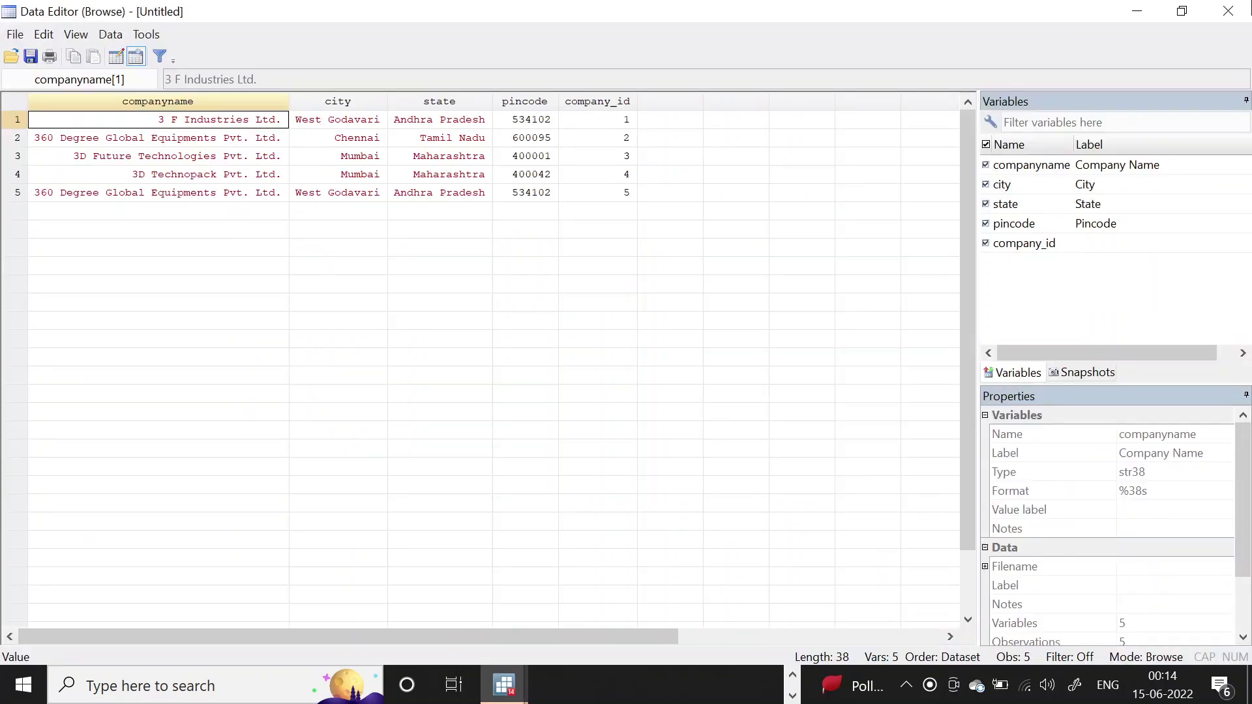
{"action": "left_click", "coordinate": [1228, 11]}
{"action": "type", "text": "co"}
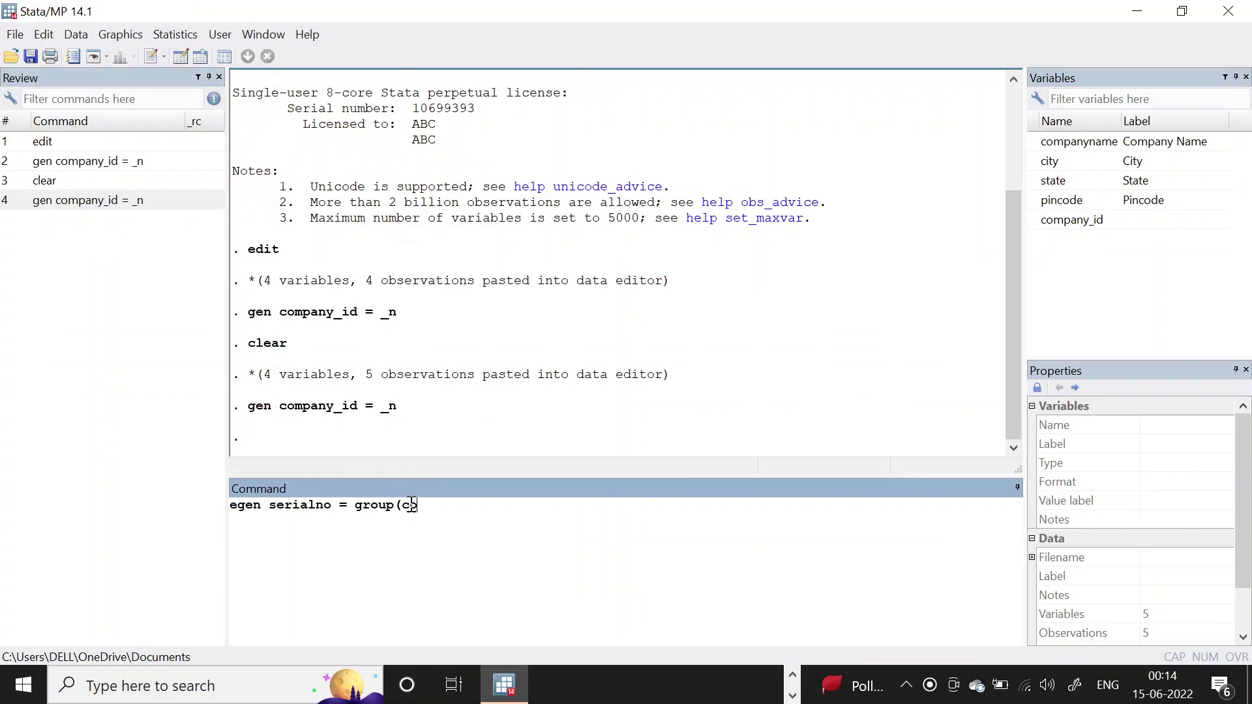
{"action": "type", "text": "mpanyname)"}
{"action": "key", "text": "Return"}
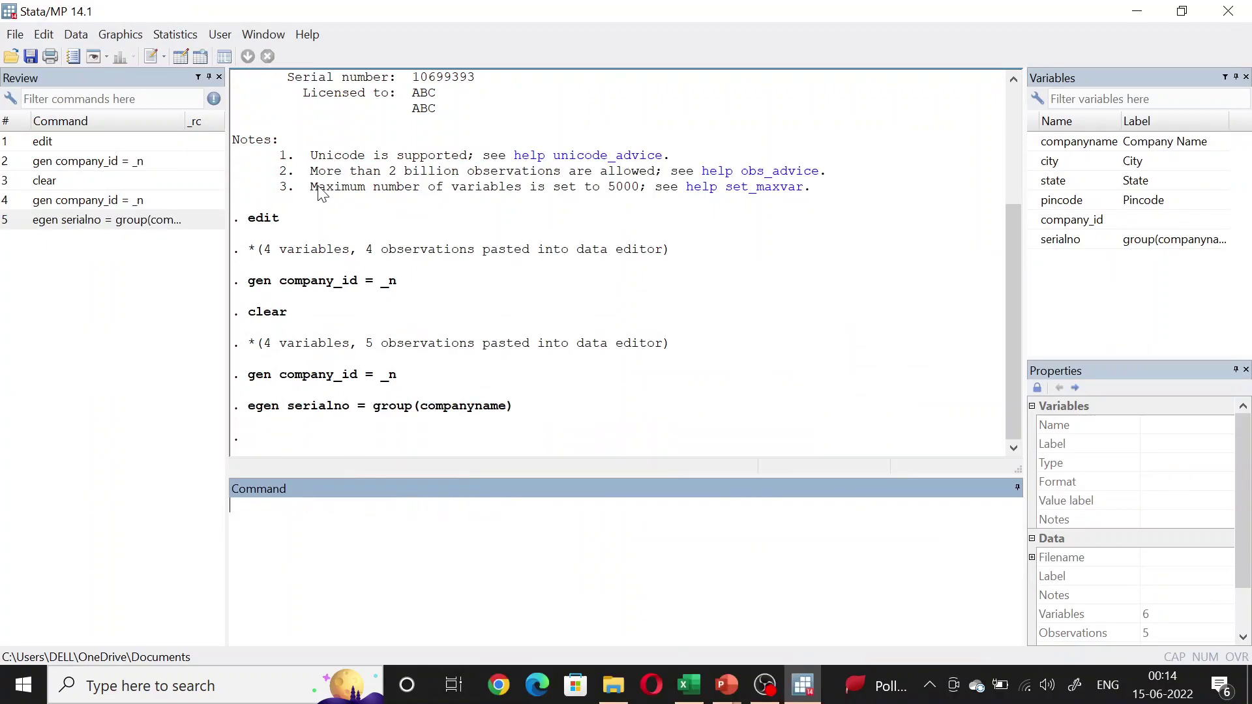
{"action": "left_click", "coordinate": [201, 58]}
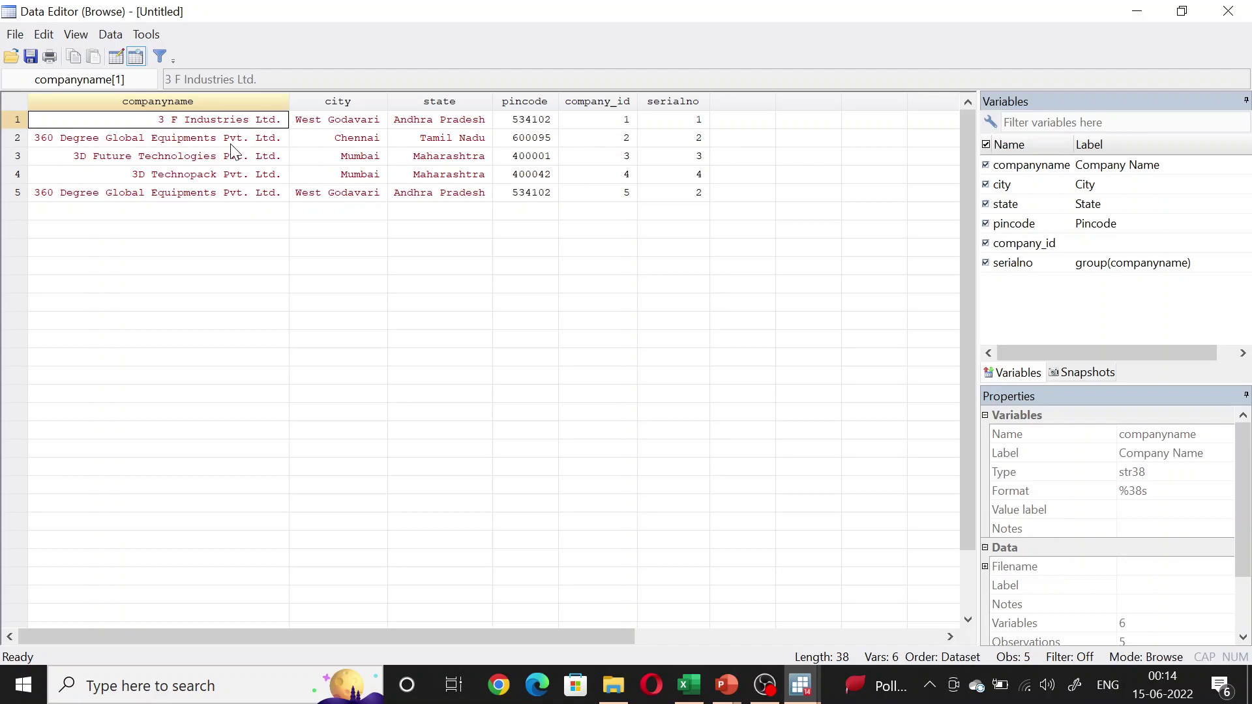
{"action": "left_click", "coordinate": [697, 142]}
{"action": "left_click", "coordinate": [694, 194]}
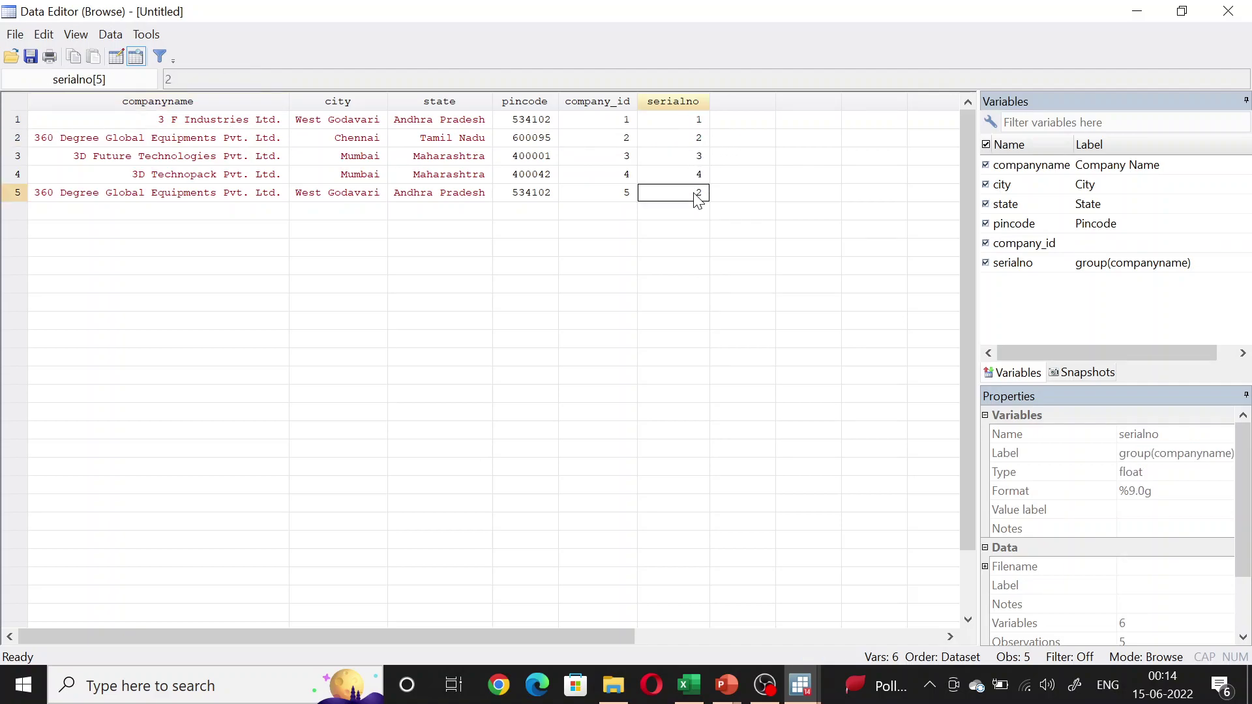
- Run drop company_id, taking the variable name from the Variables pane
{"action": "left_click", "coordinate": [1228, 11]}
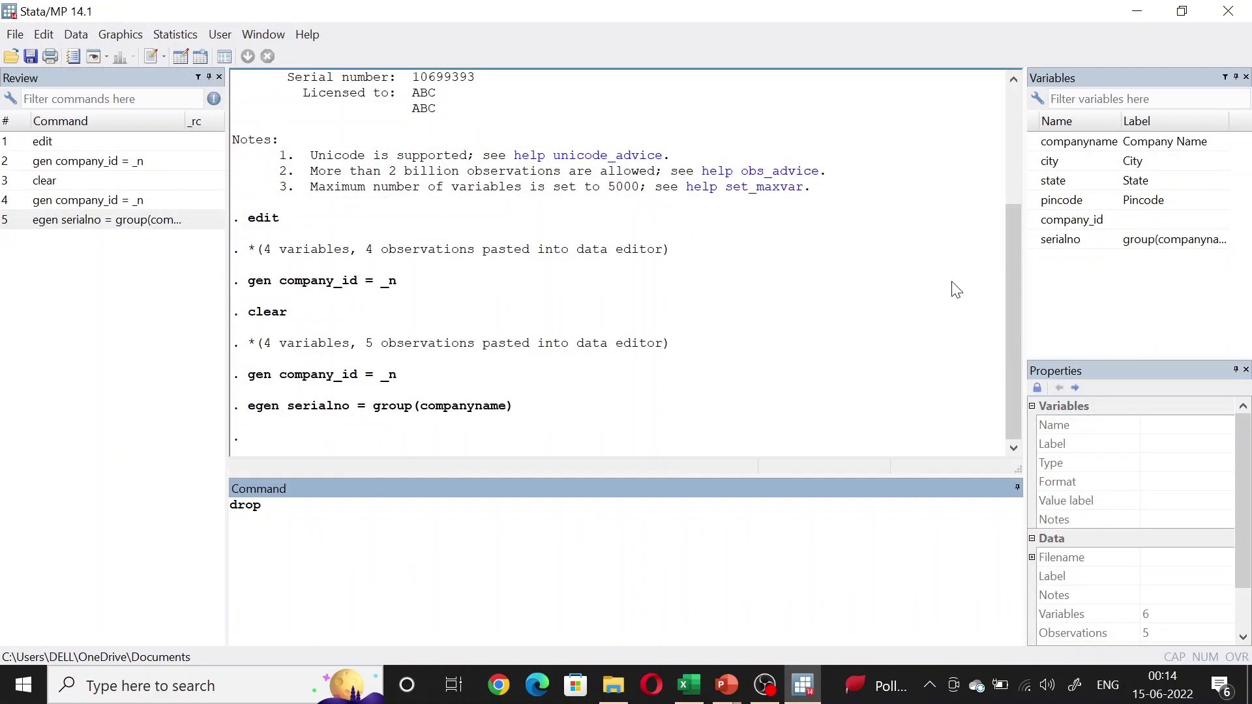
{"action": "left_click", "coordinate": [1085, 208]}
{"action": "double_click", "coordinate": [1085, 220]}
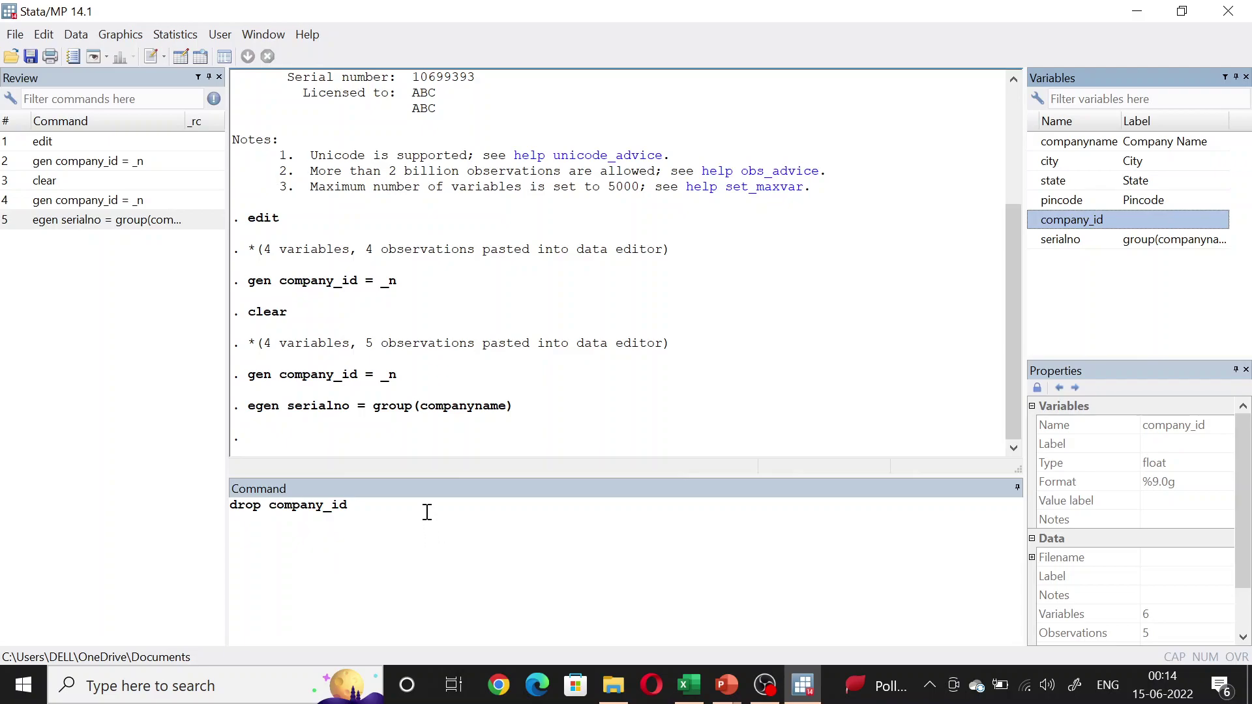
{"action": "key", "text": "Return"}
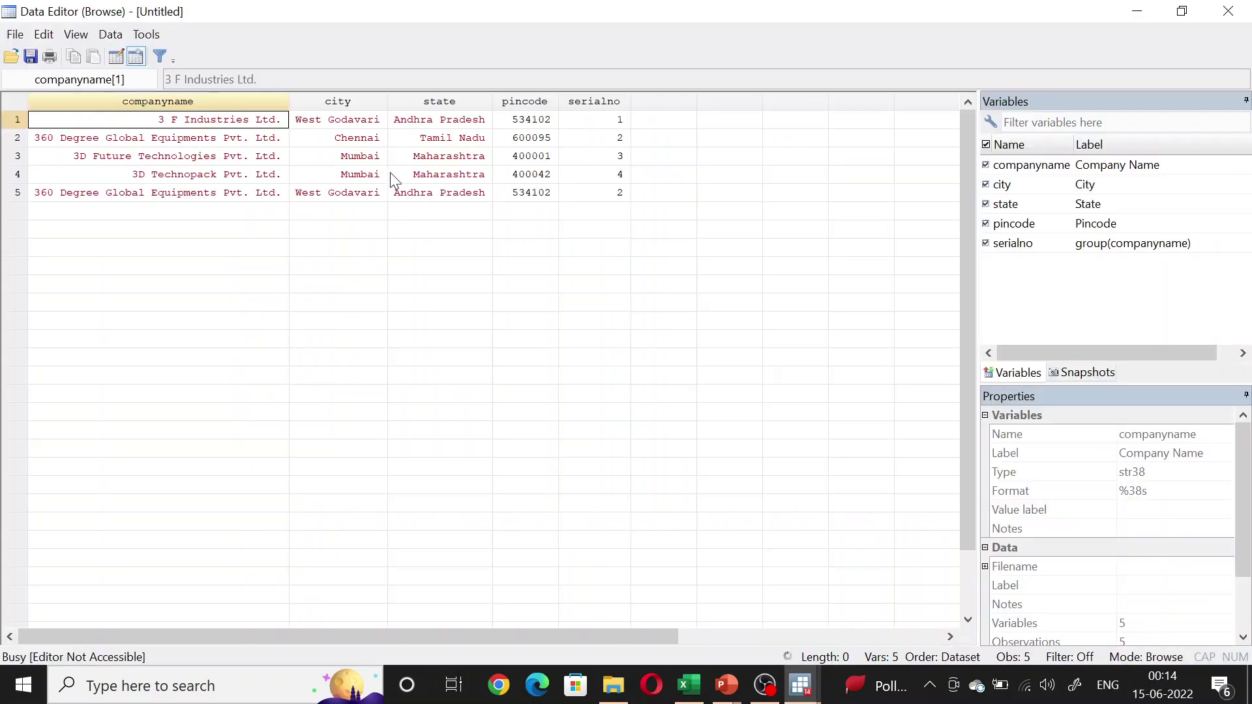
{"action": "left_click", "coordinate": [1229, 11]}
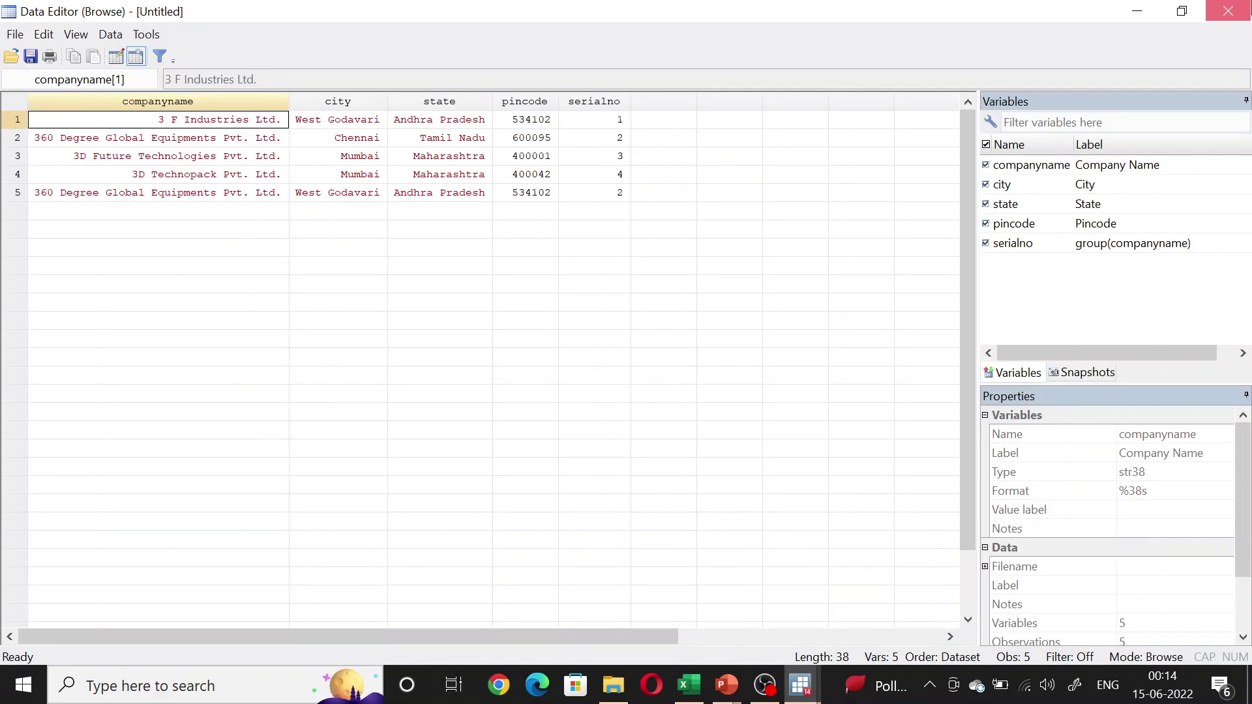
- Run sort serialno and browse to confirm the two 360 Degree rows are adjacent
{"action": "type", "text": "s"}
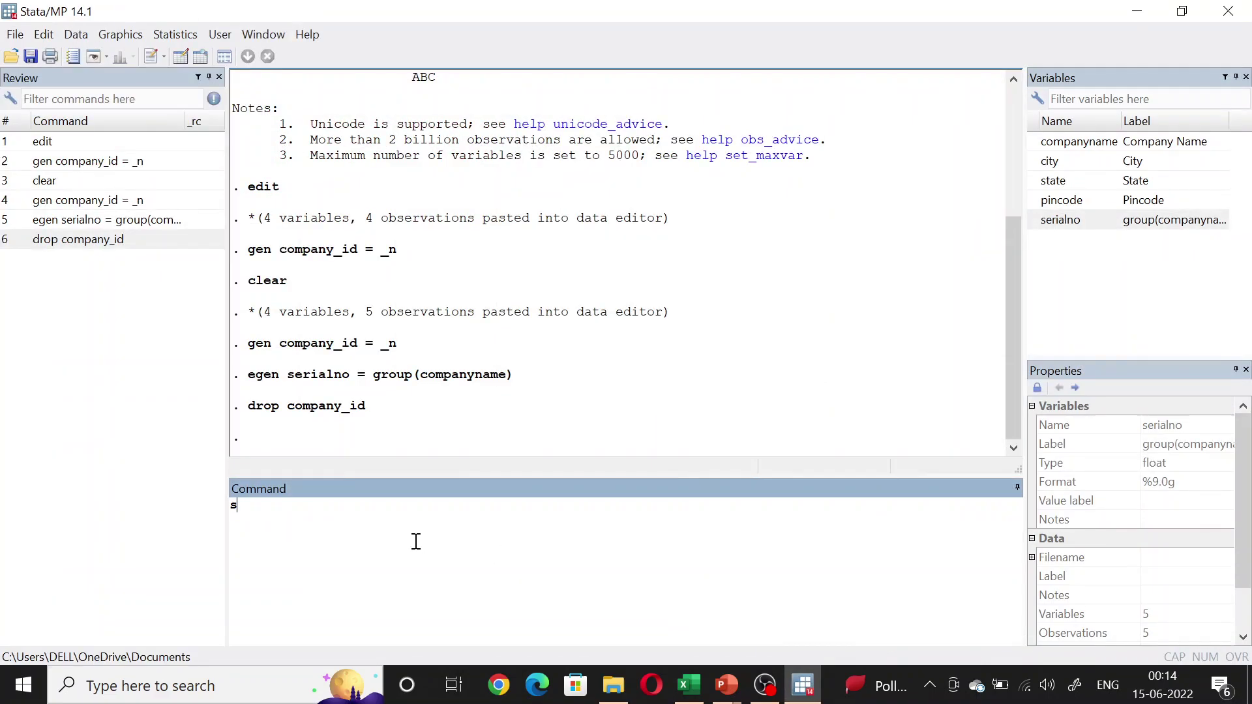
{"action": "type", "text": "ort"}
{"action": "left_click", "coordinate": [1109, 234]}
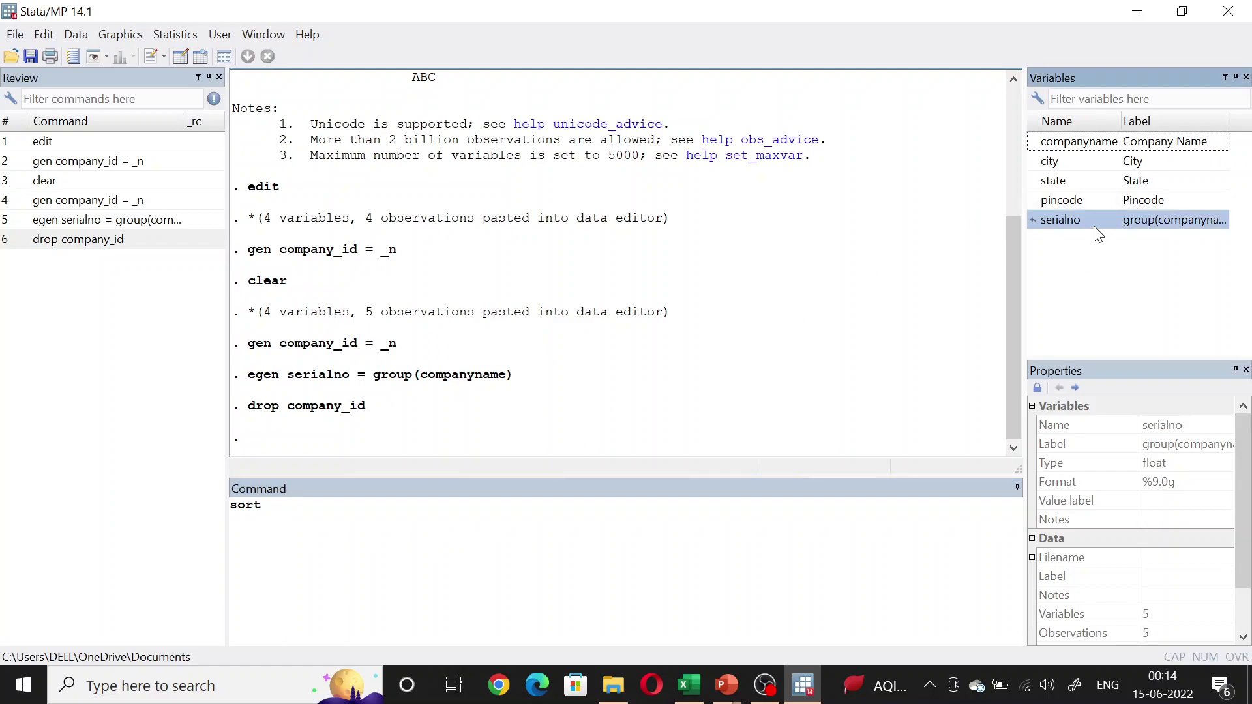
{"action": "double_click", "coordinate": [1094, 226]}
{"action": "key", "text": "Return"}
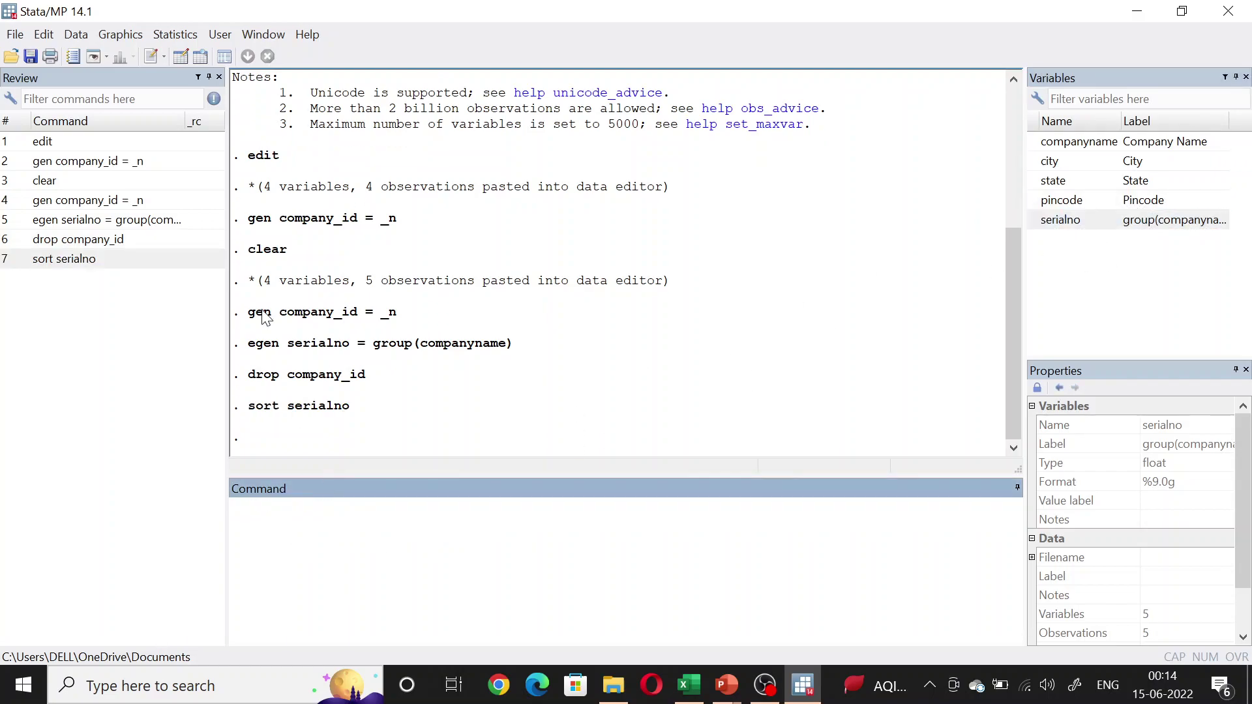
{"action": "left_click", "coordinate": [194, 64]}
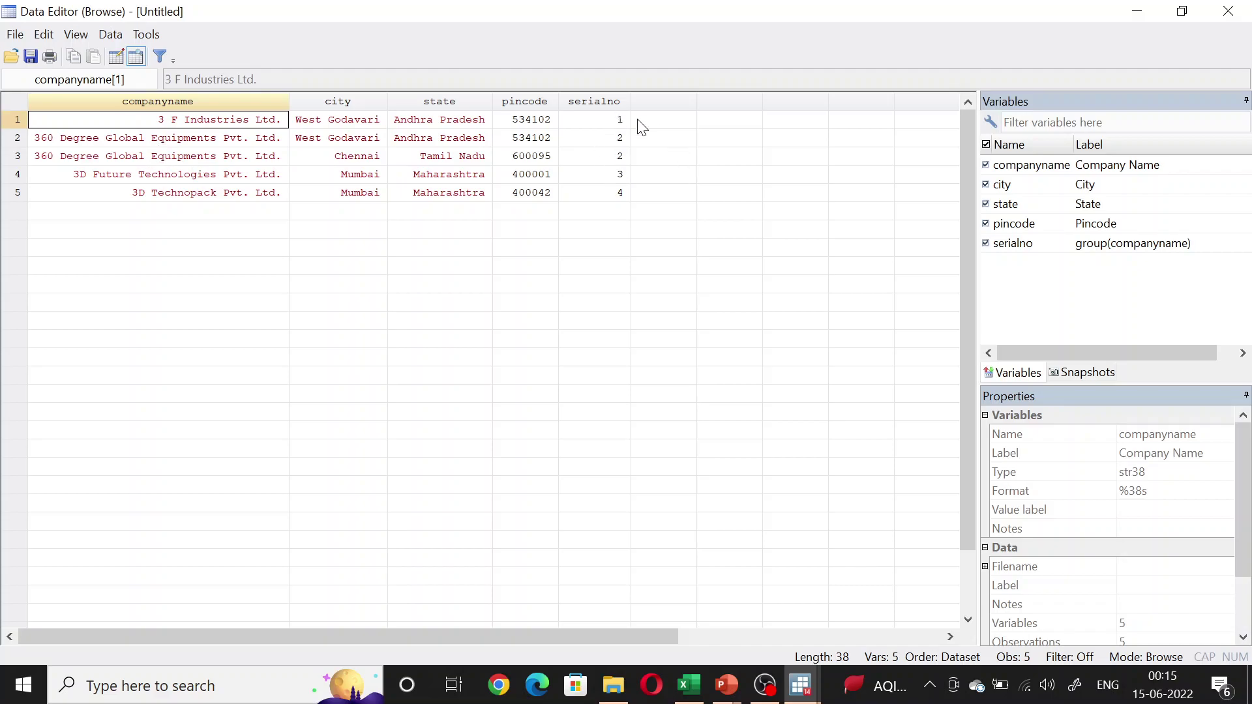
{"action": "left_click", "coordinate": [1228, 11]}
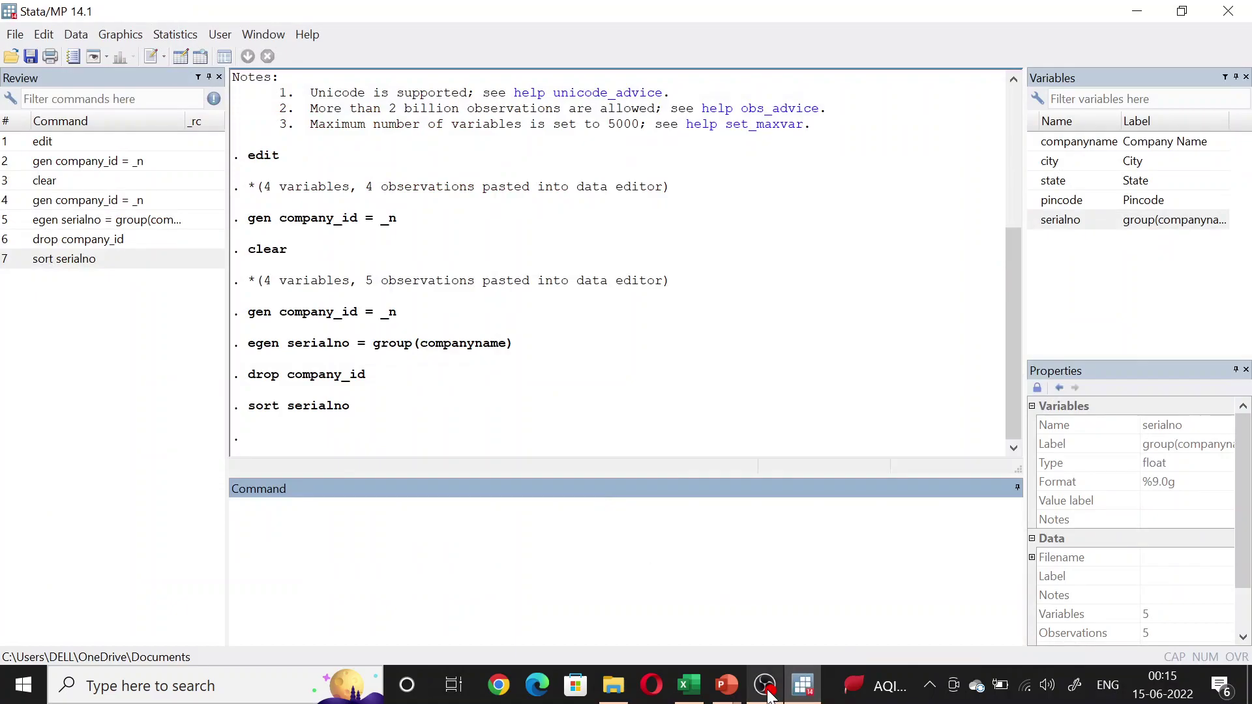